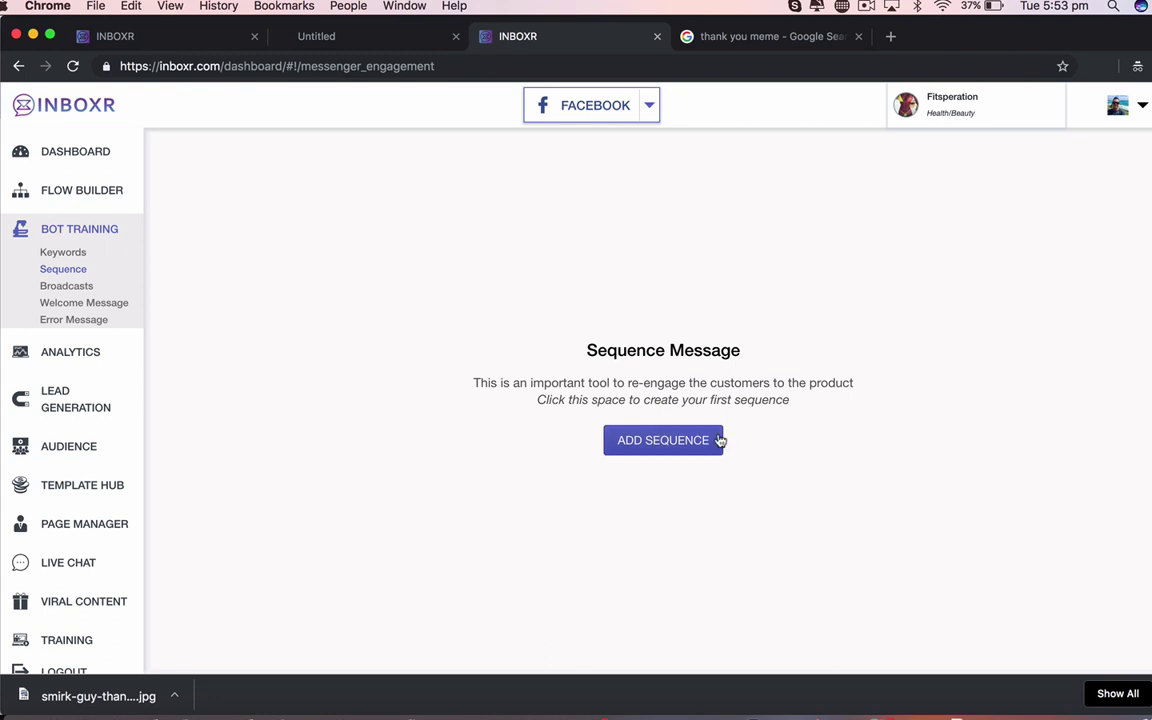
- Add a new sequence titled 'follow up 1 sequence' and save it
click(641, 443)
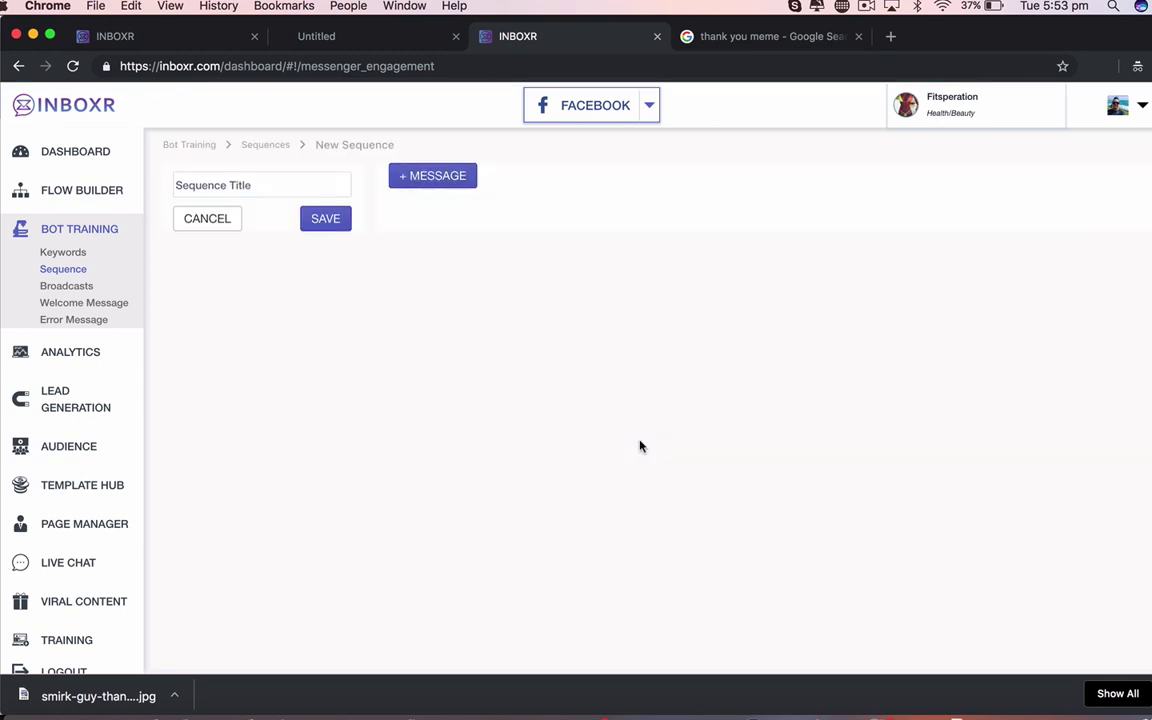
click(248, 186)
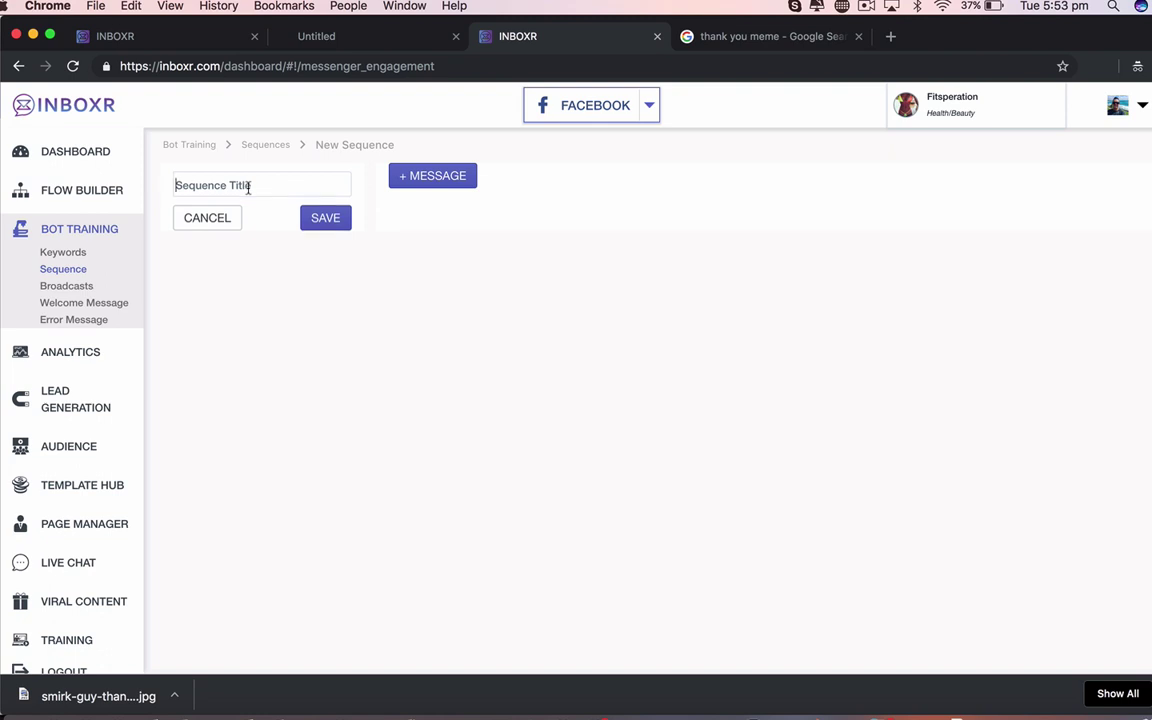
text(seq)
key(BackSpace)
key(BackSpace)
key(BackSpace)
text(follow up 1 sequence)
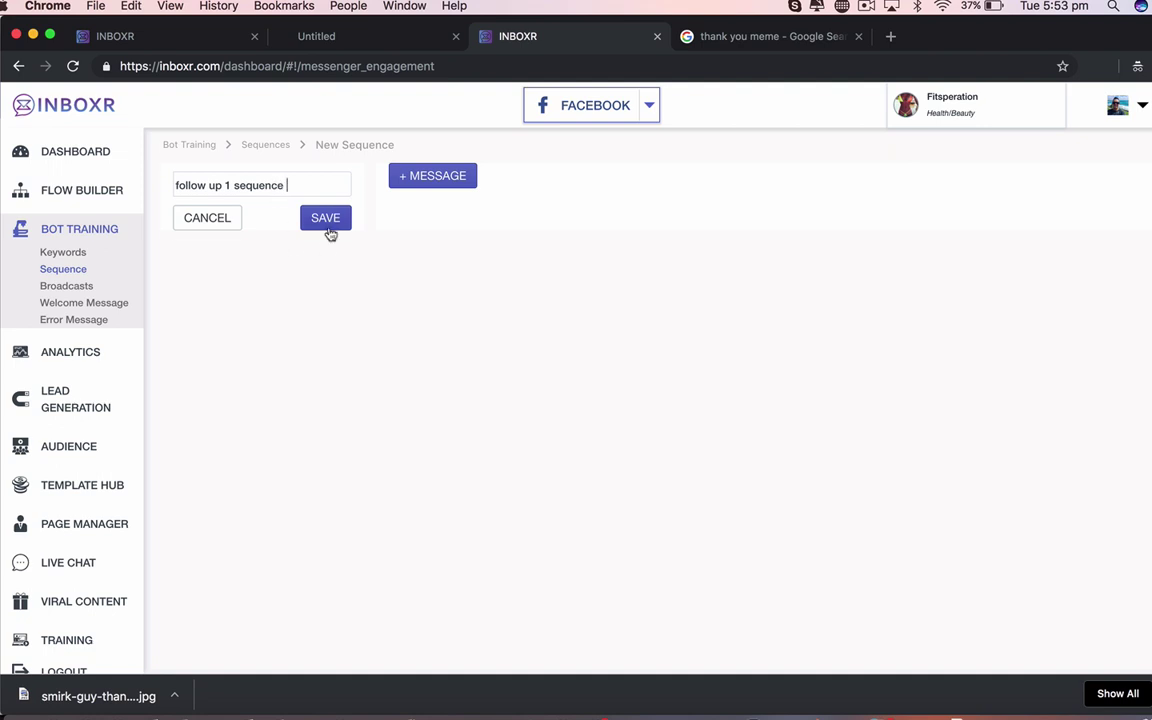
click(327, 222)
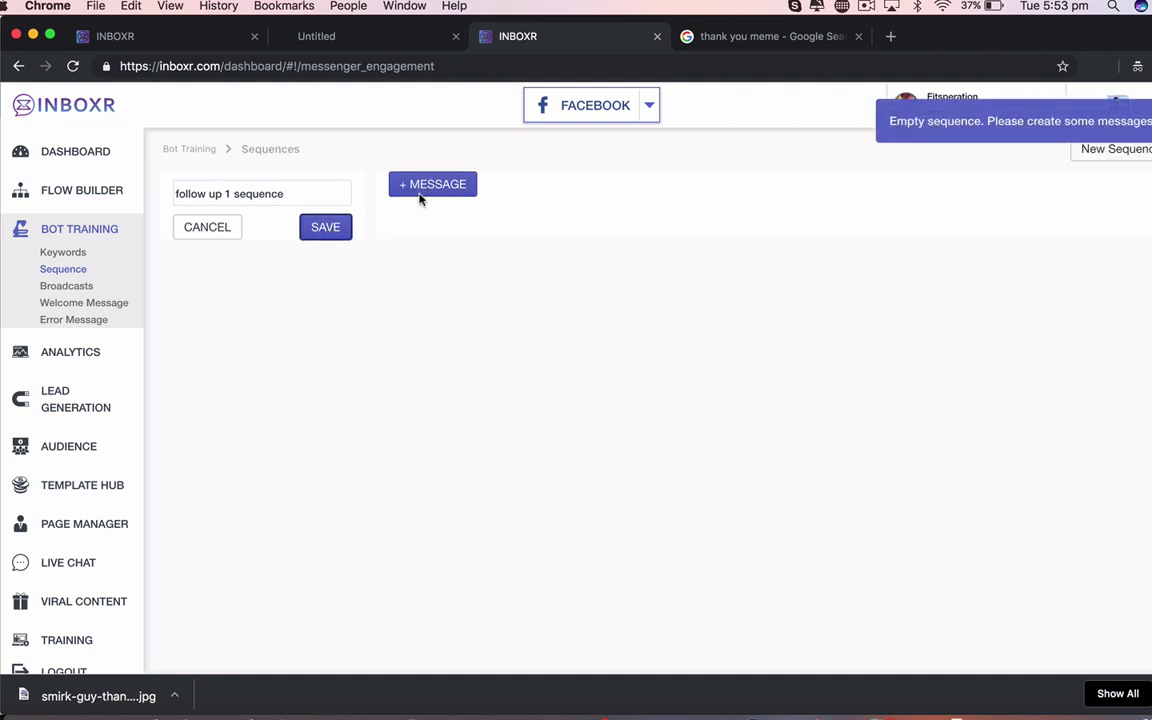
- Add the first sequence message, timed AFTER the previous message with a 6-hour delay
click(437, 185)
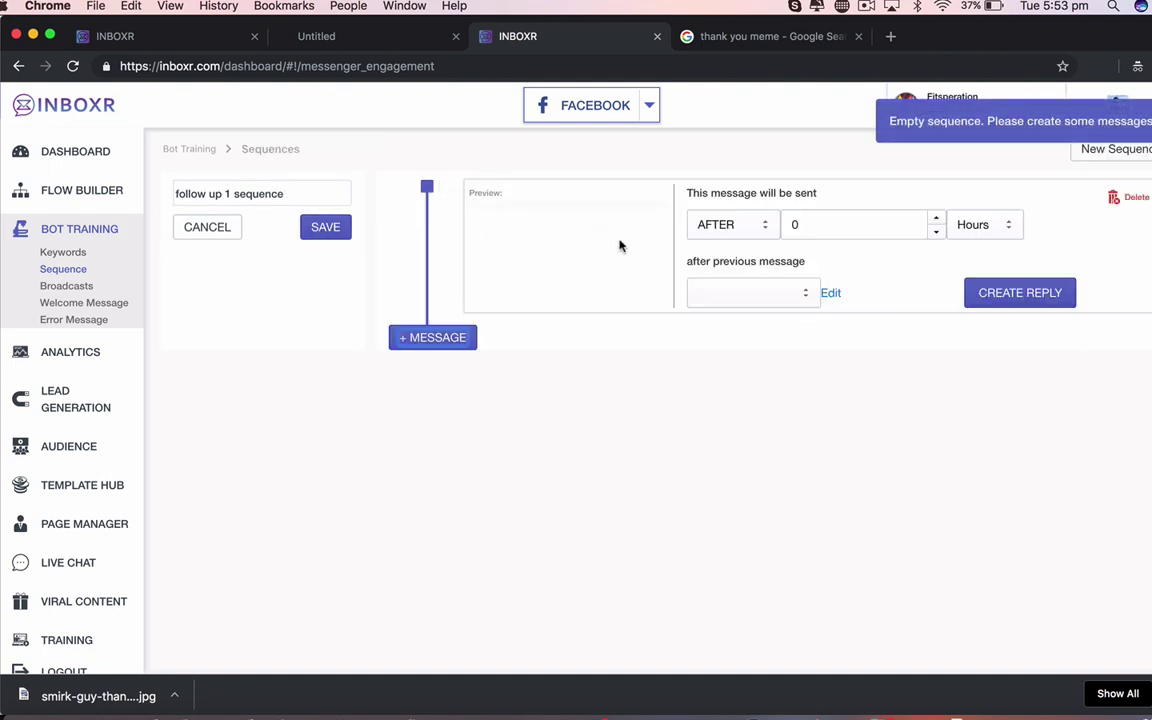
click(755, 228)
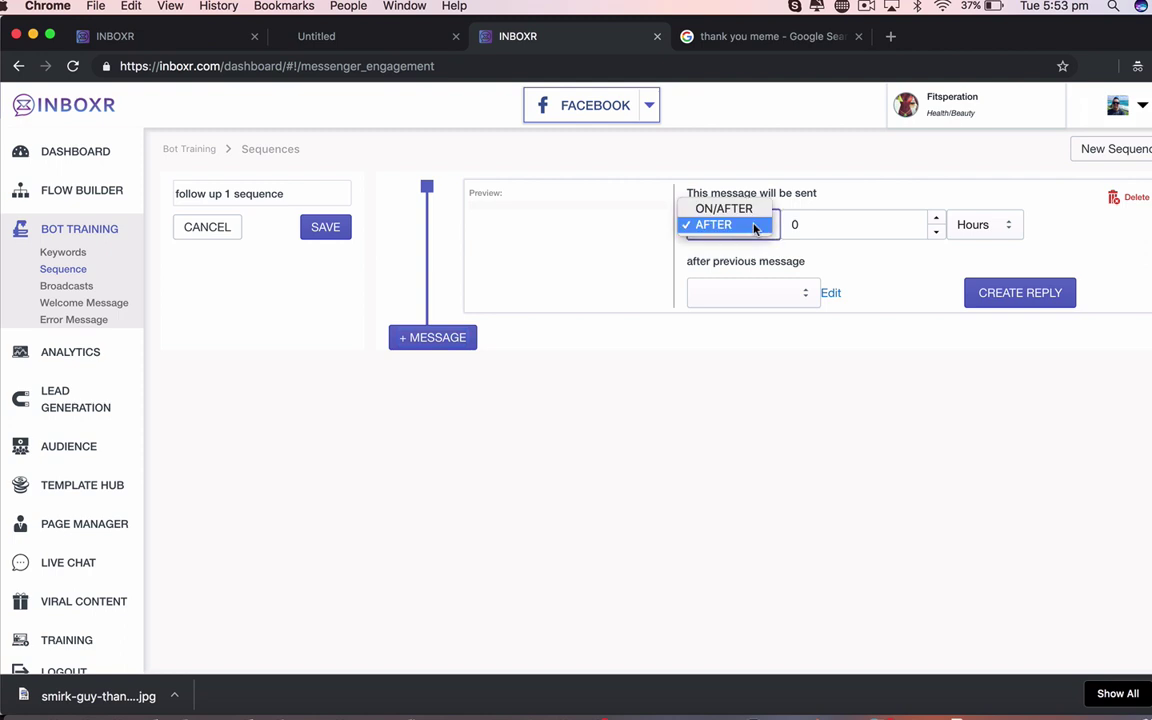
click(755, 228)
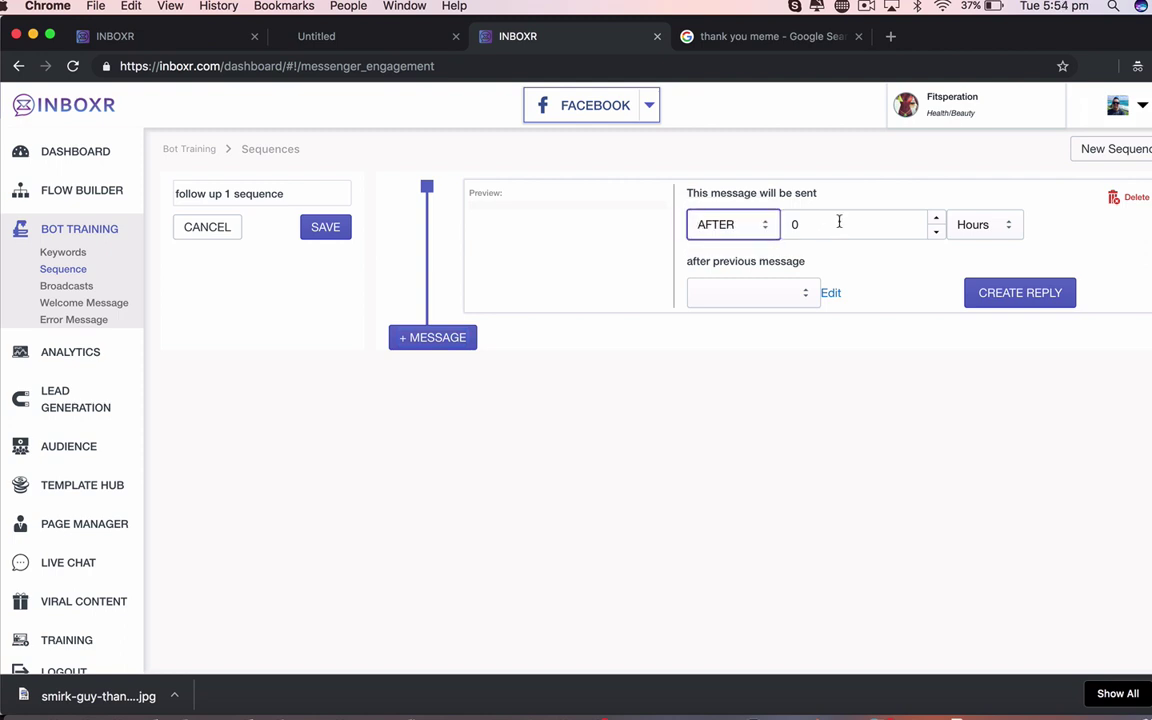
click(839, 221)
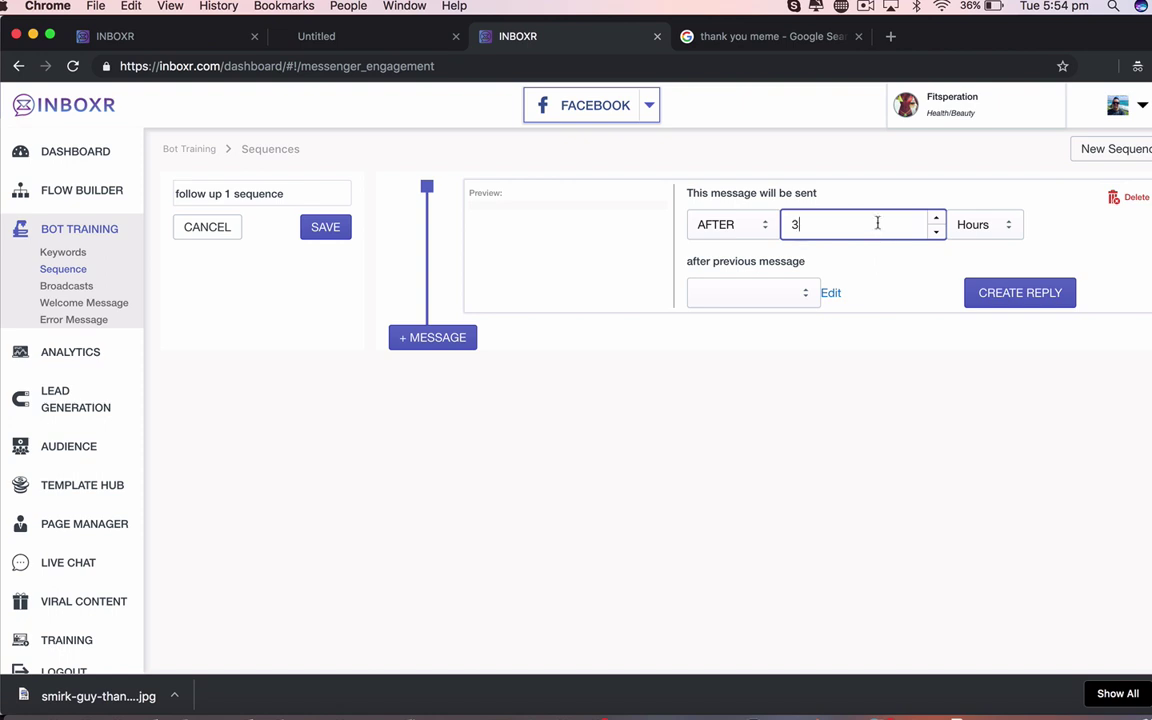
key(BackSpace)
- Create the message reply and title it 'fitness follow up 1'
click(1005, 295)
click(522, 197)
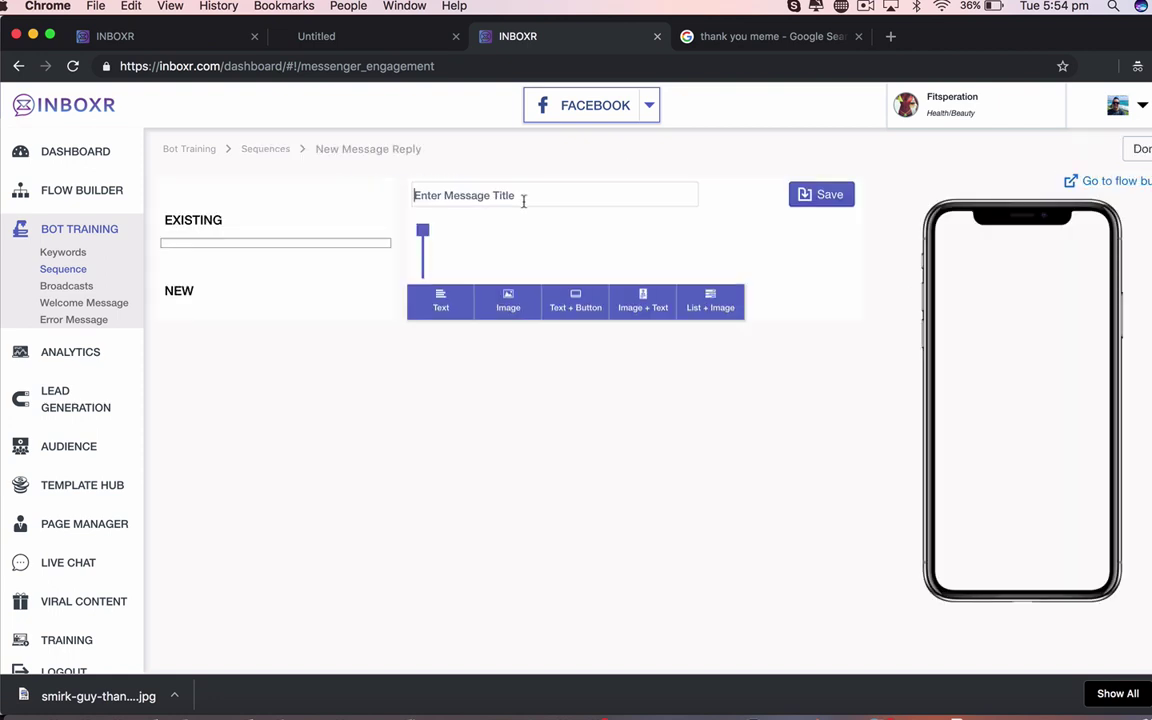
text(follow up 1 mess)
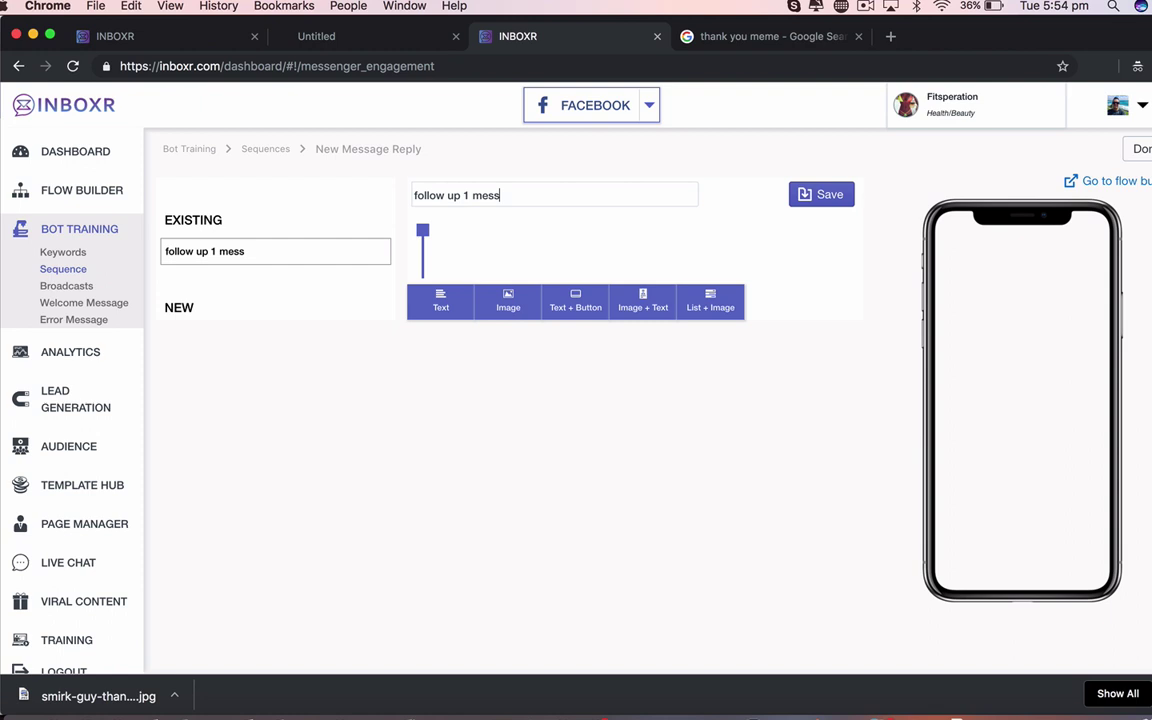
text(ag)
key(super+a)
text(fitnes)
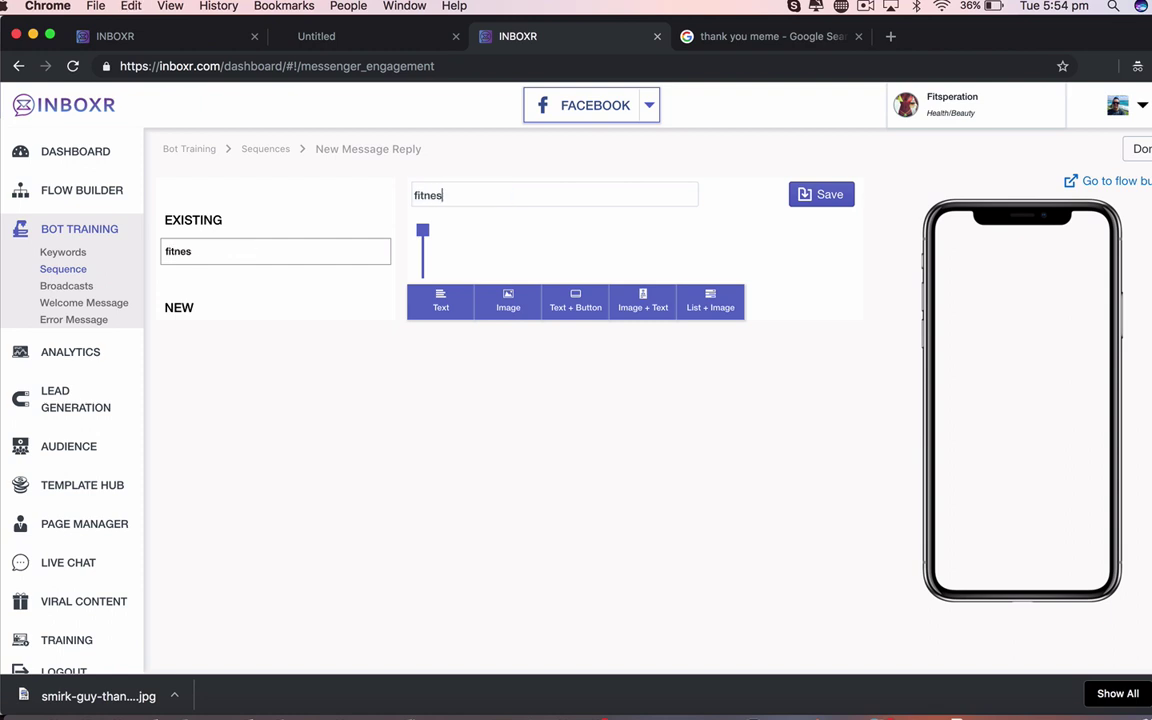
text(s follow up 1)
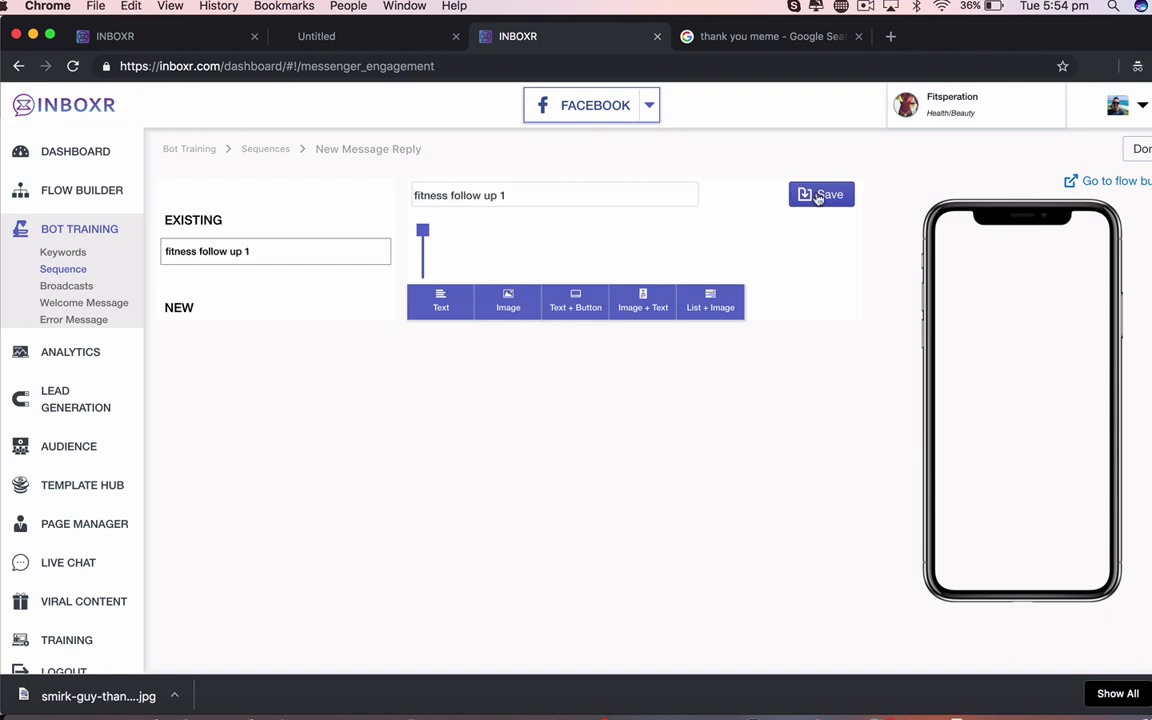
- Draft 'Hey, by any chance would you like' in a plain text block, then cut it
click(440, 301)
click(555, 278)
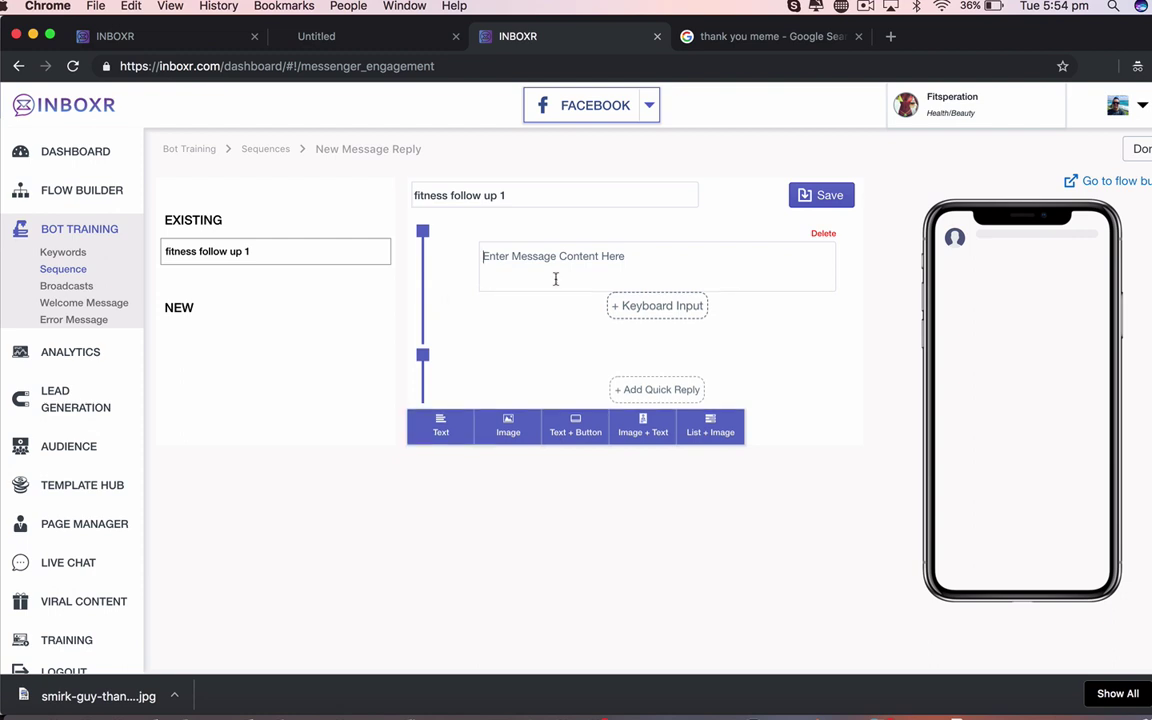
text(Hey, b)
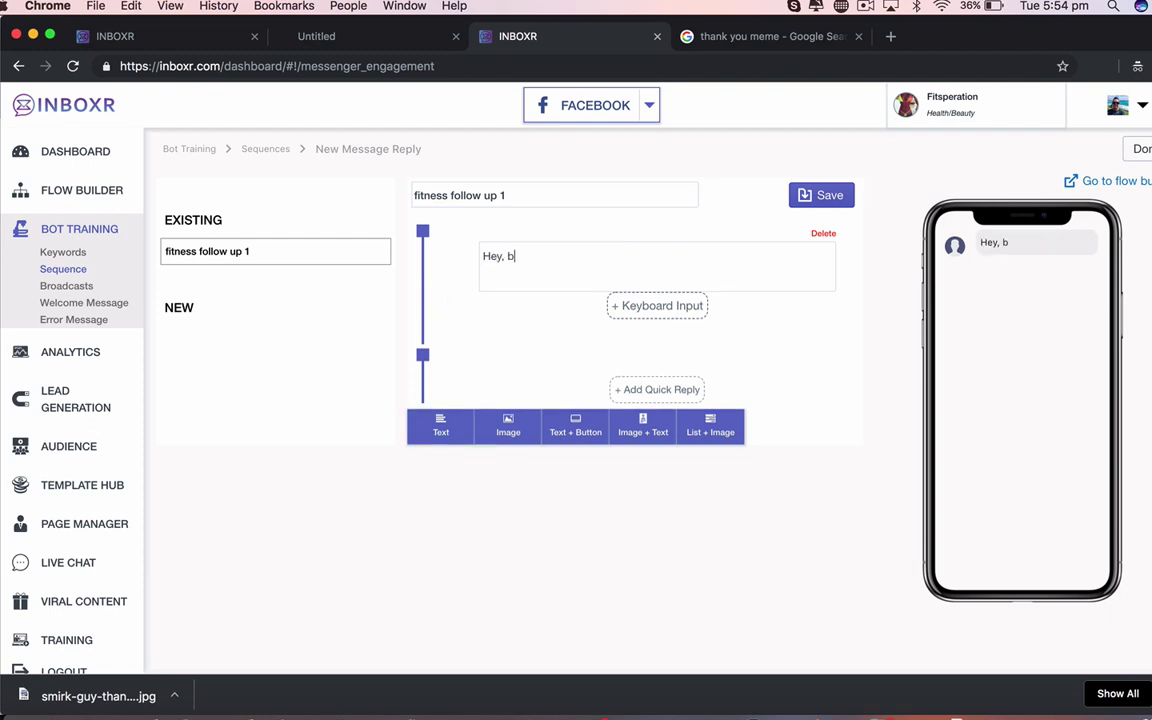
text(y any)
key(BackSpace)
text(ny chance would you like)
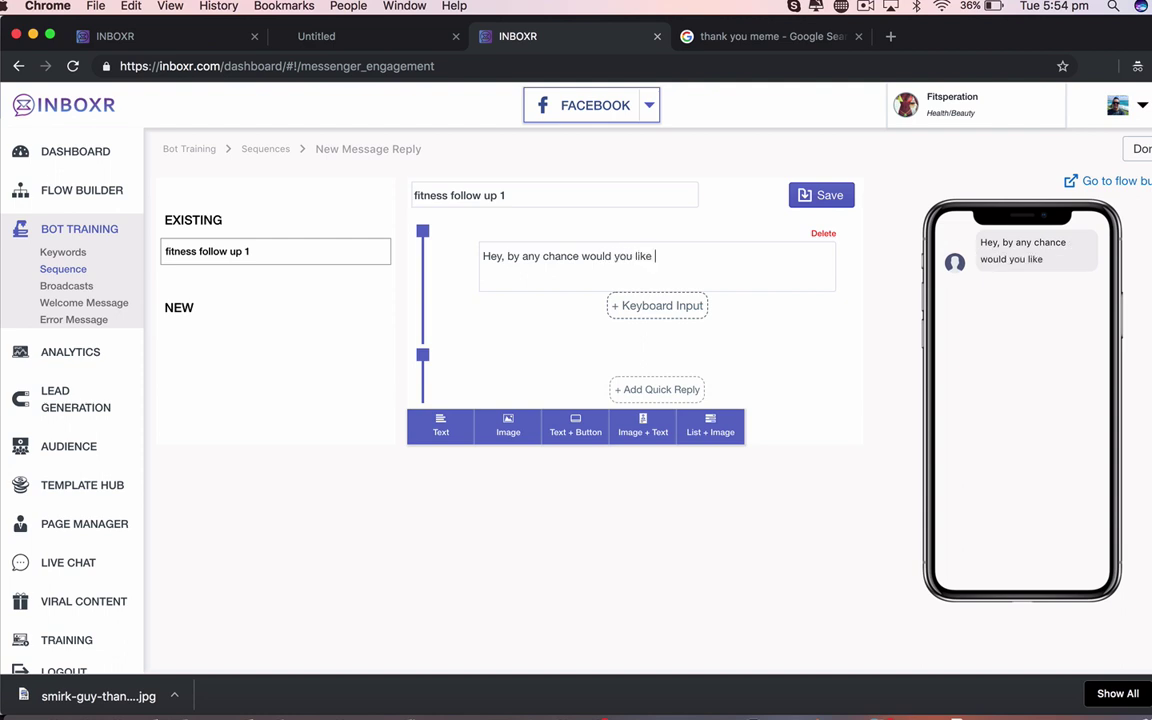
key(ctrl+a)
key(ctrl+c)
key(BackSpace)
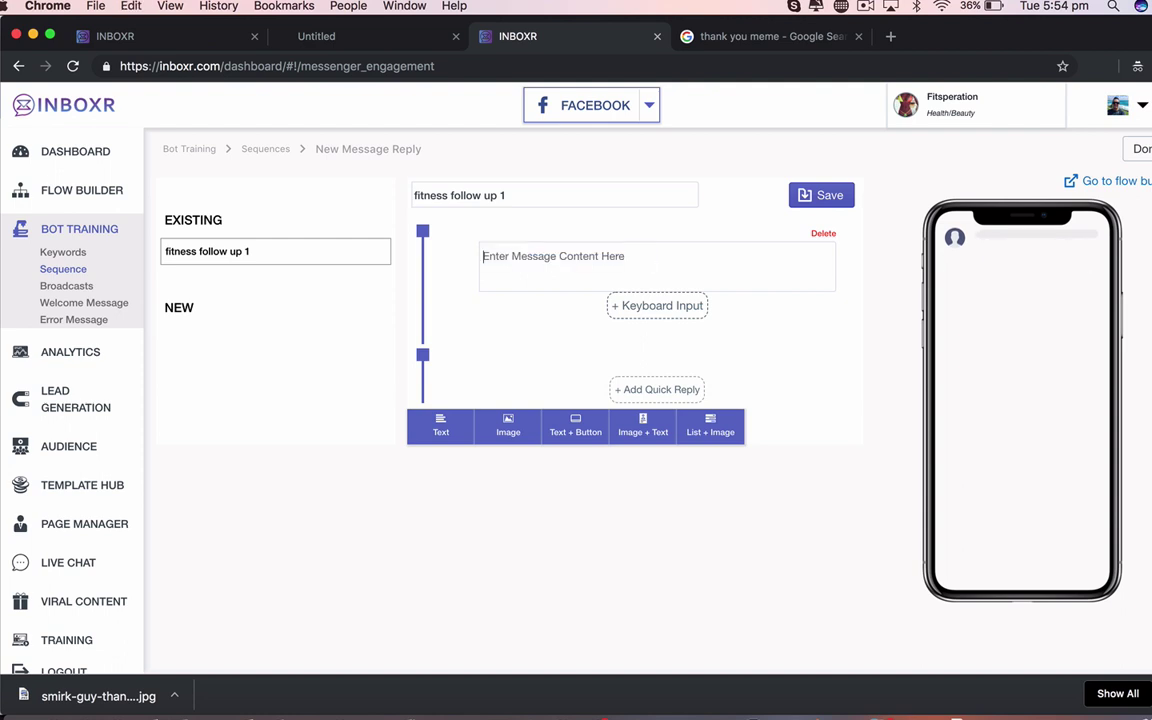
- Swap to a Text + Button block and paste in the free PDF fitness guide offer
click(818, 238)
click(594, 308)
click(643, 275)
key(ctrl+v)
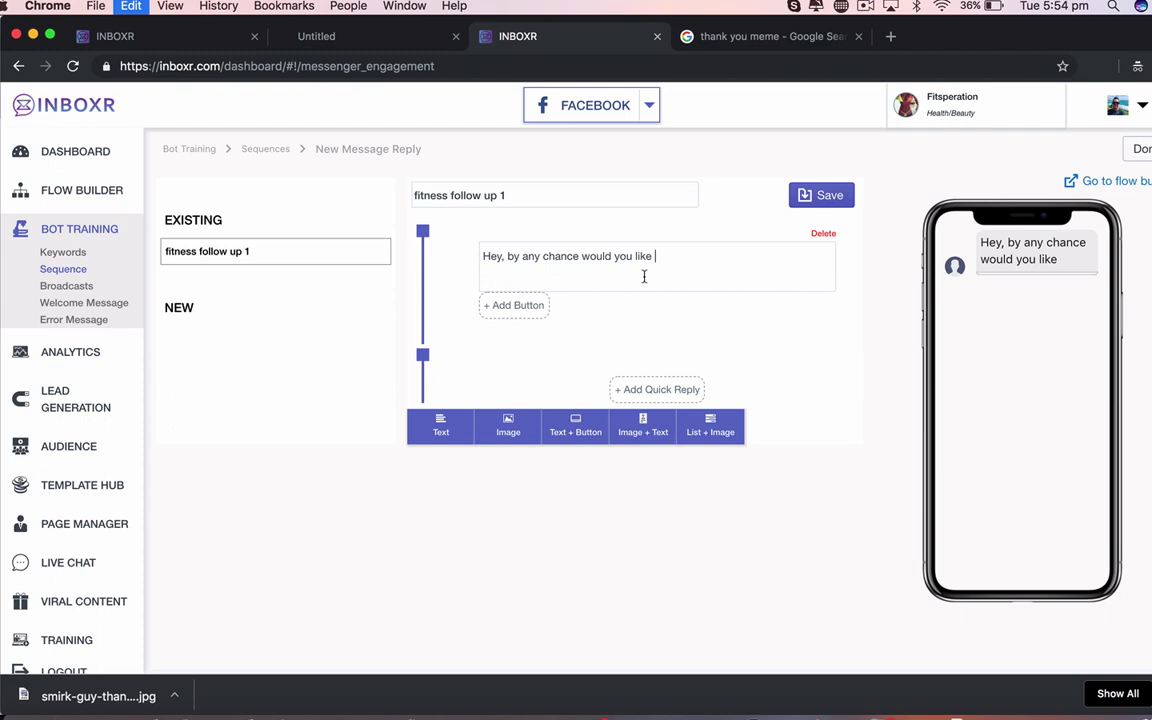
text(a free PDF)
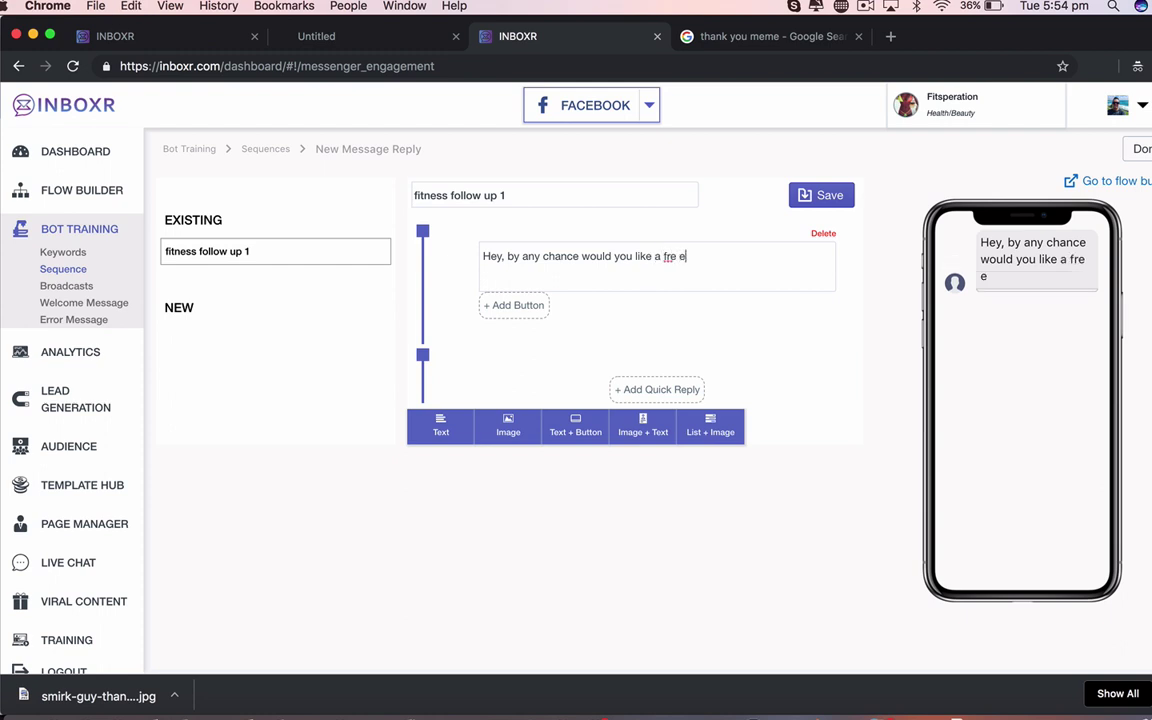
text( fitness )
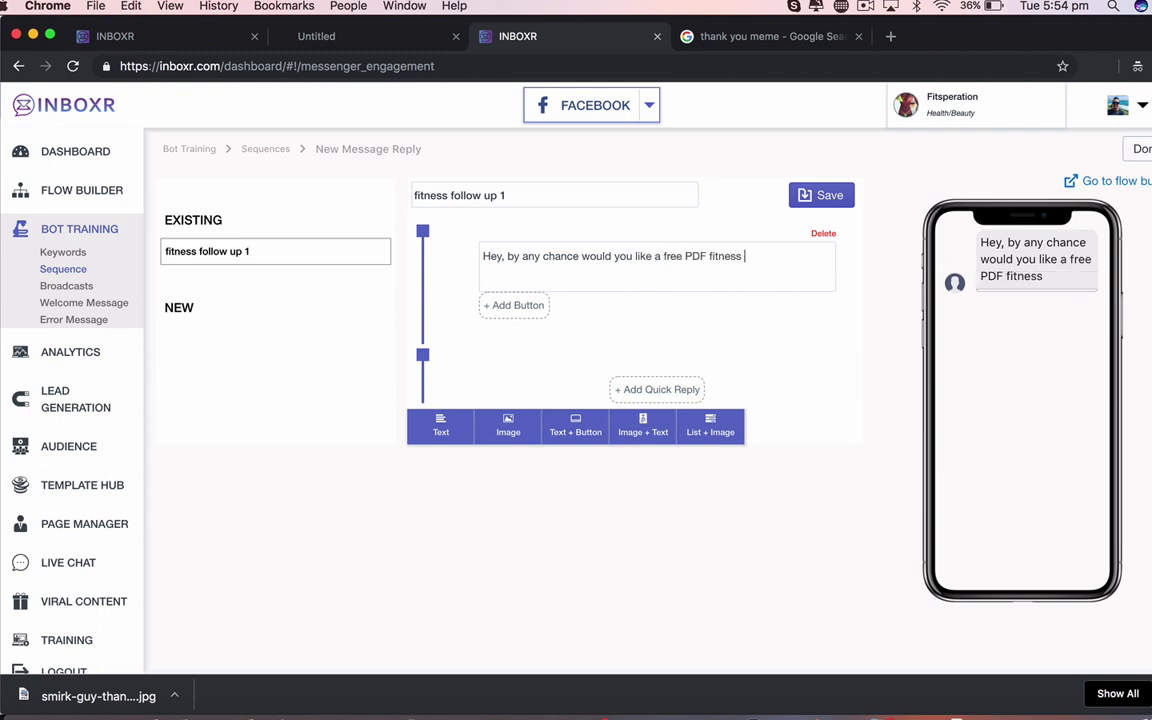
text(guide? If so cl)
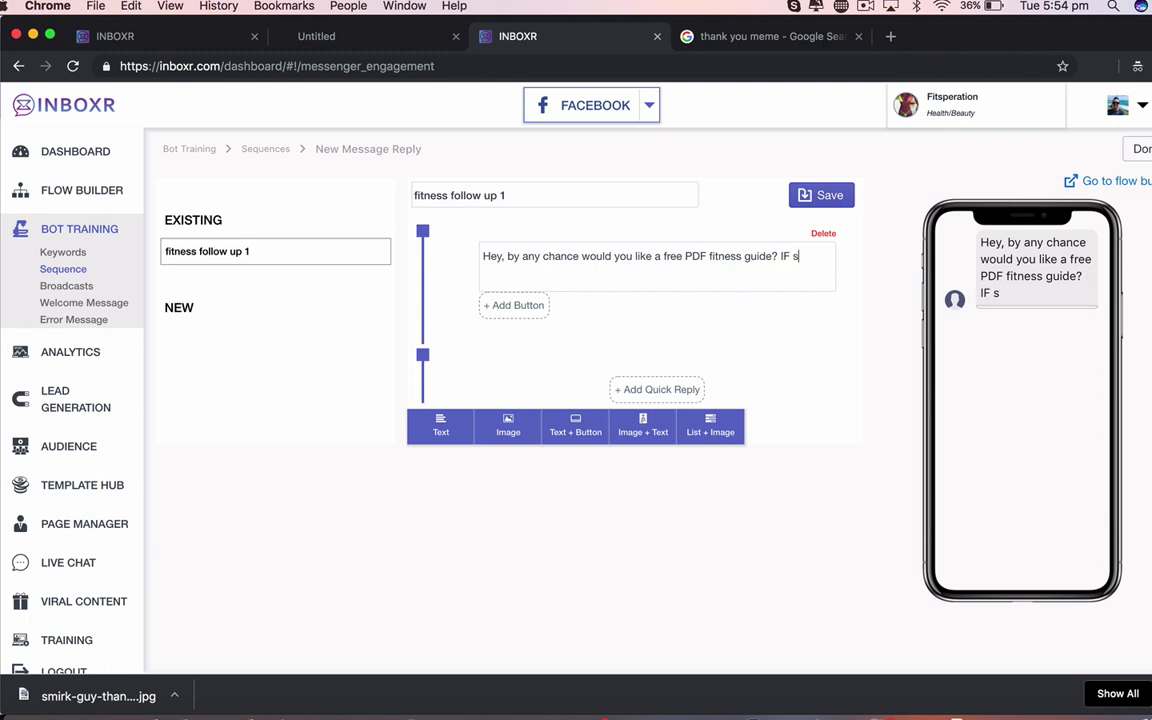
text(ick below)
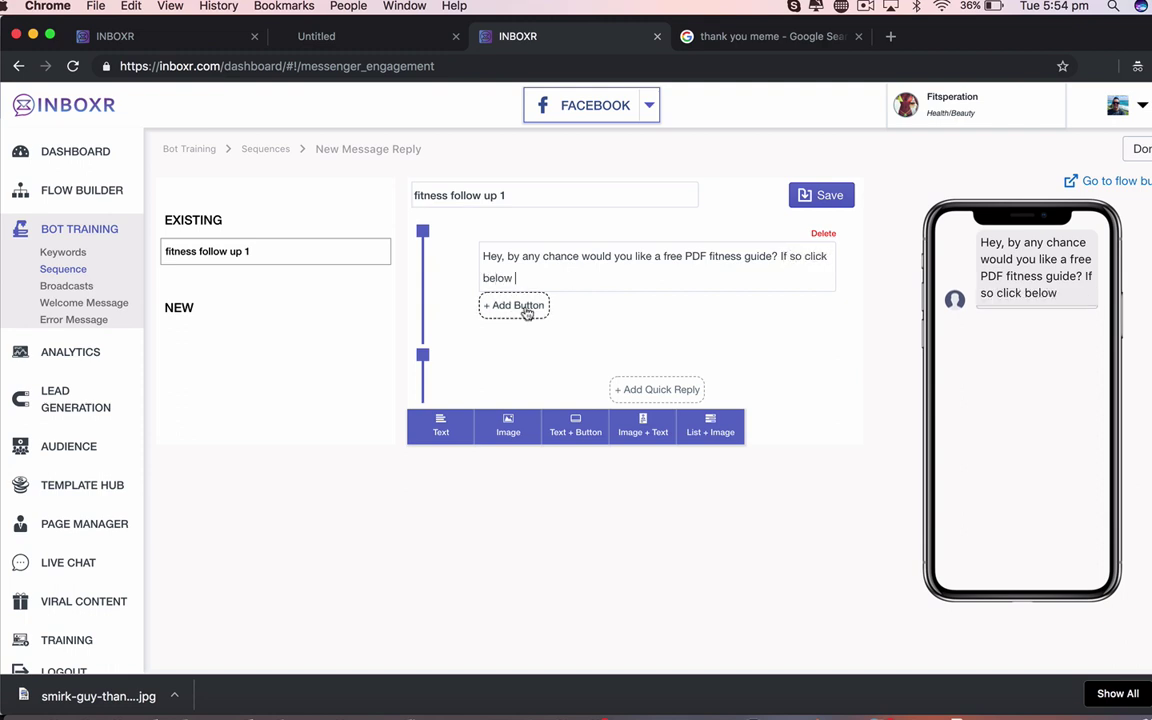
click(523, 306)
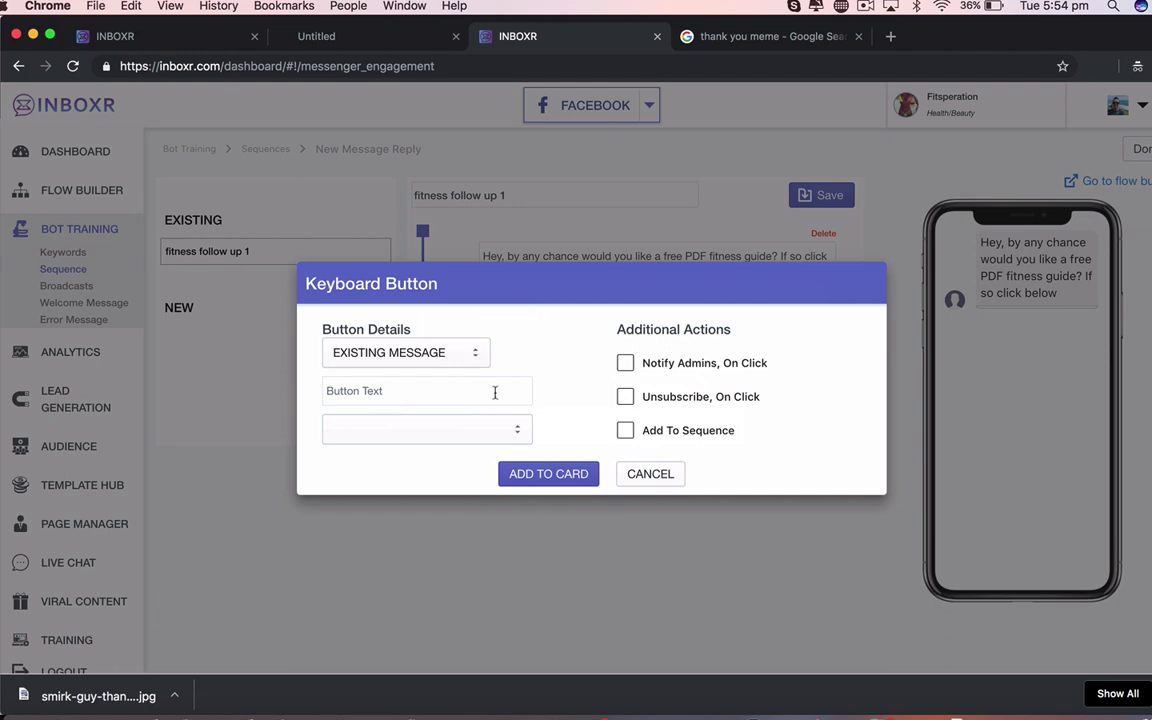
click(473, 350)
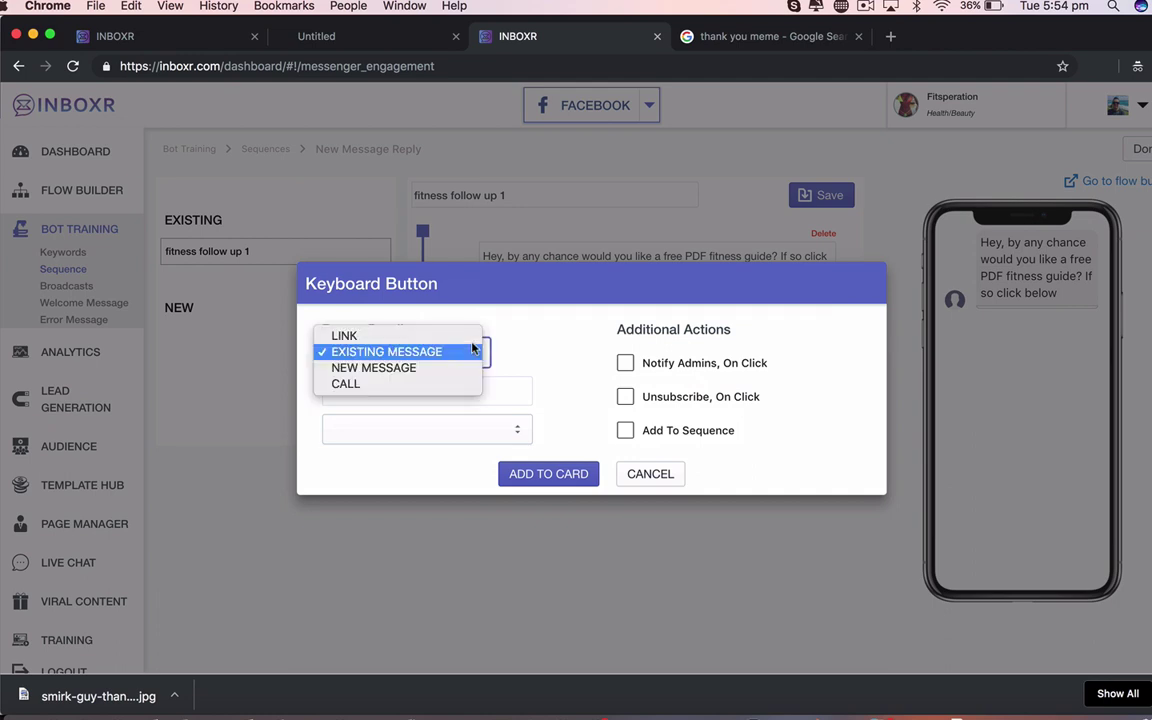
click(441, 341)
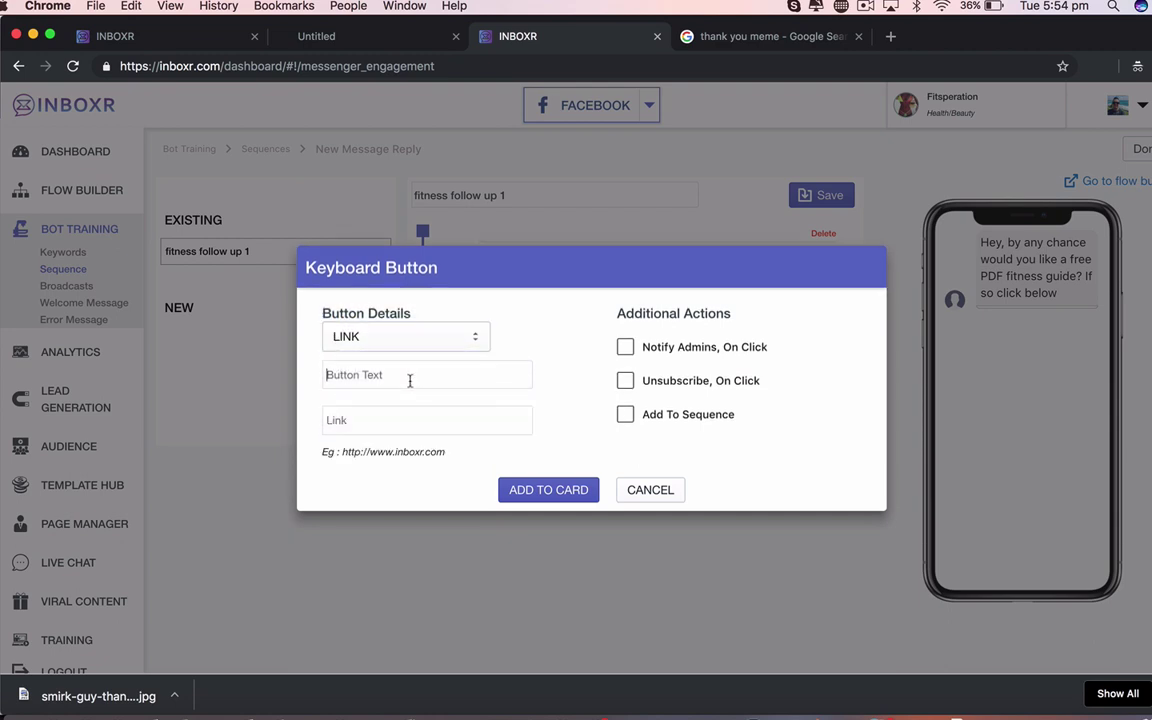
text(Get your free PDF document here)
click(393, 418)
text(www)
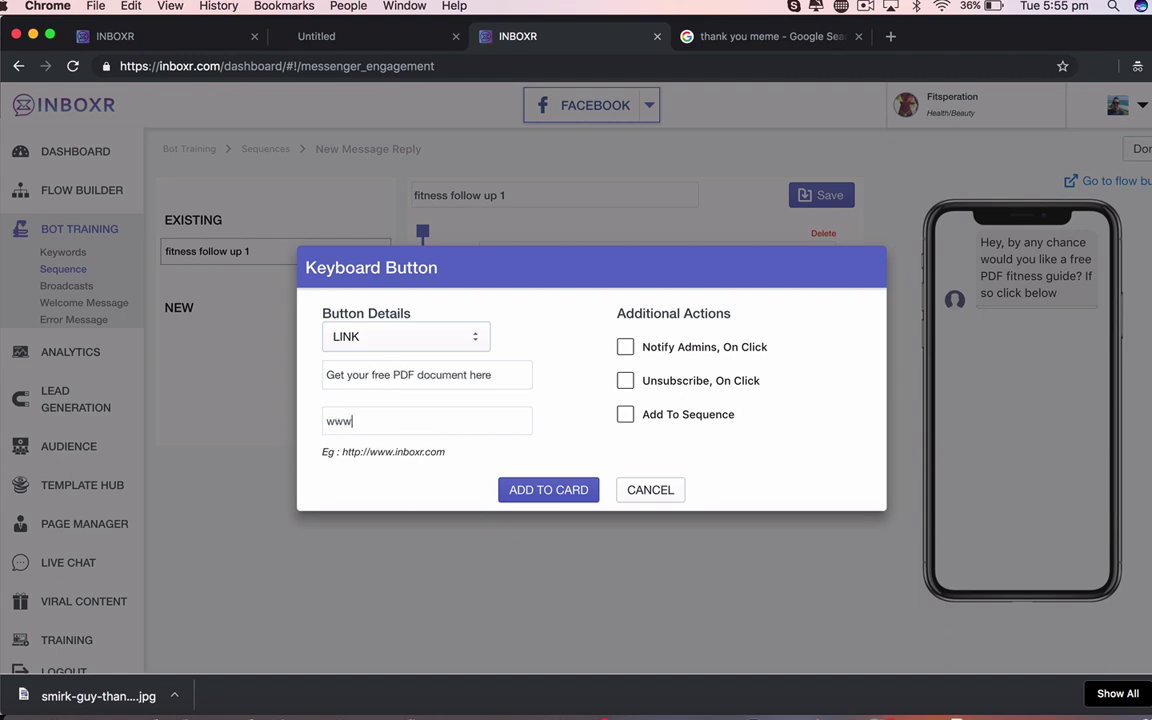
key(BackSpace)
key(BackSpace)
key(BackSpace)
text(http://www.fitness.com)
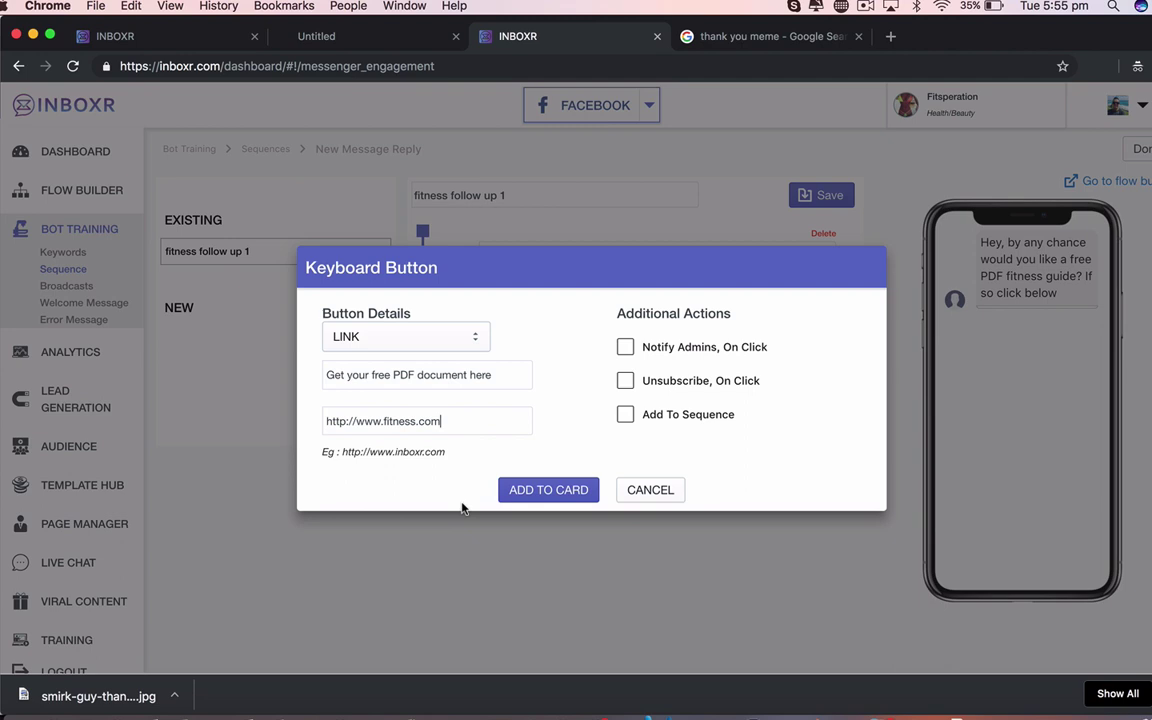
click(516, 489)
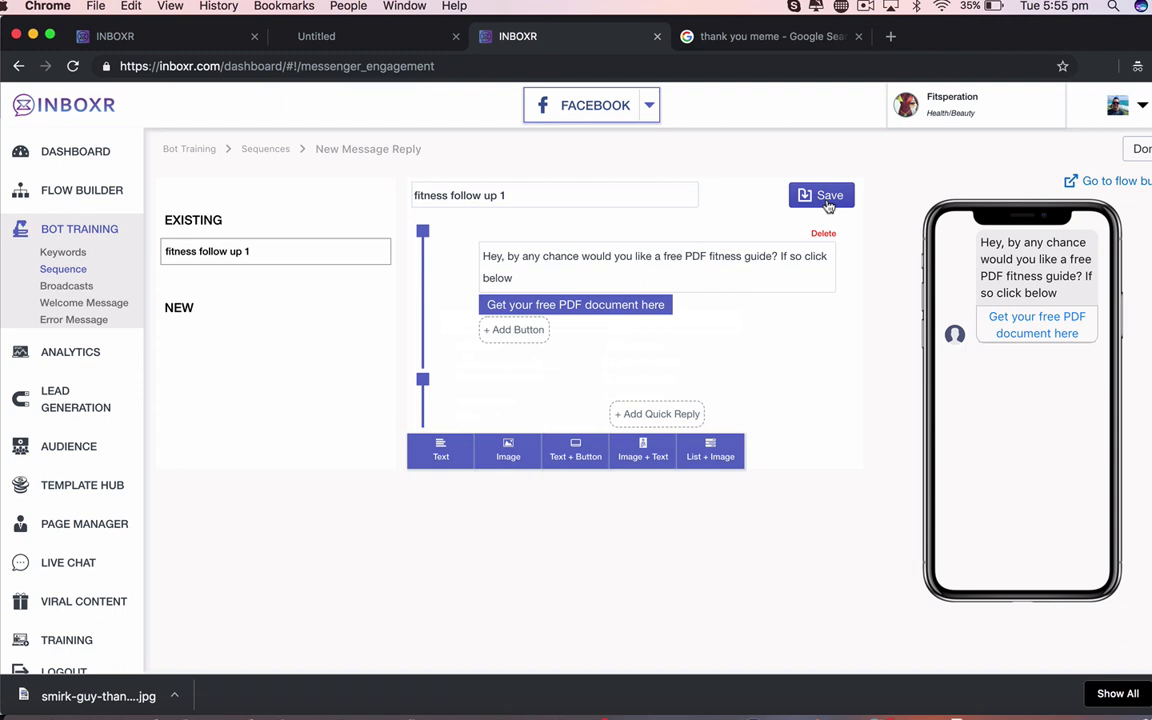
- Add a text block reading 'this is only available for 24 hours.' and browse keyboard input types
click(441, 452)
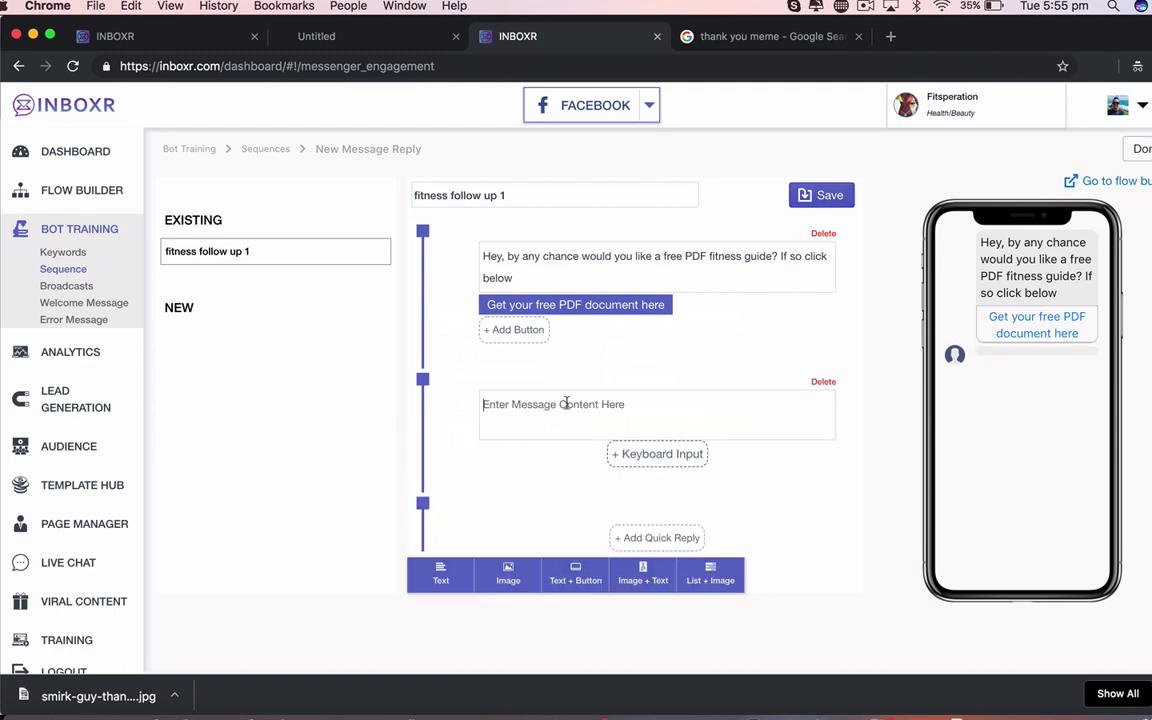
text(this is only availab)
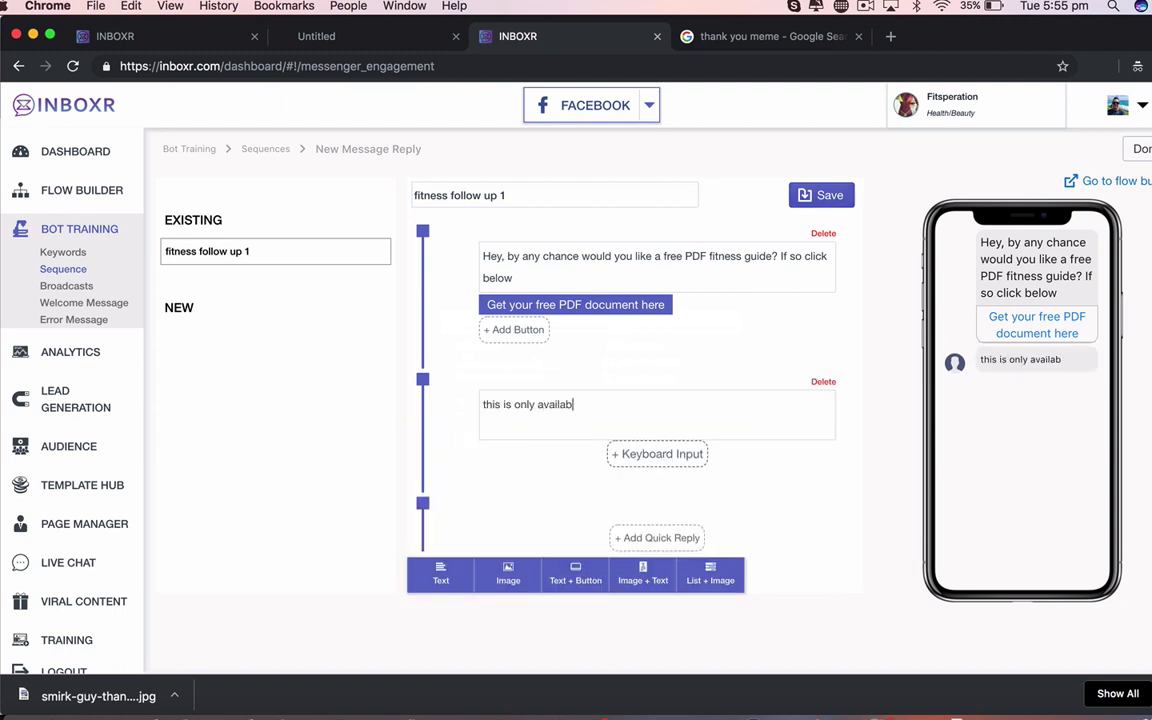
text(le for 24 hours.)
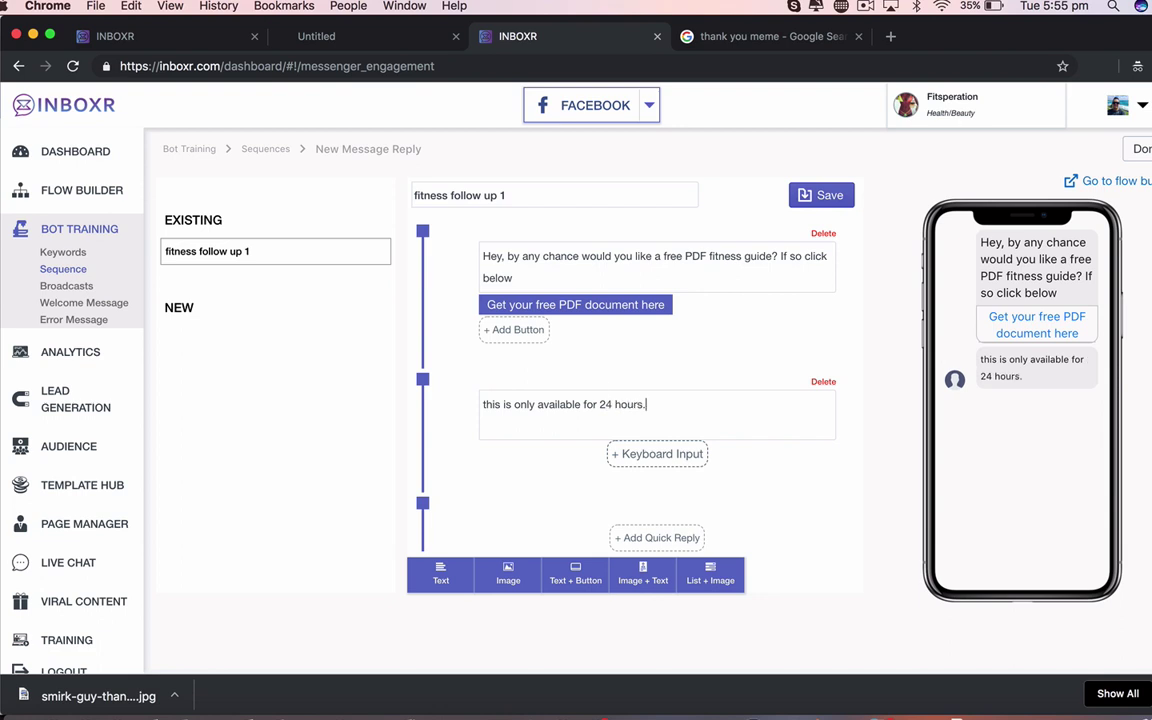
click(676, 460)
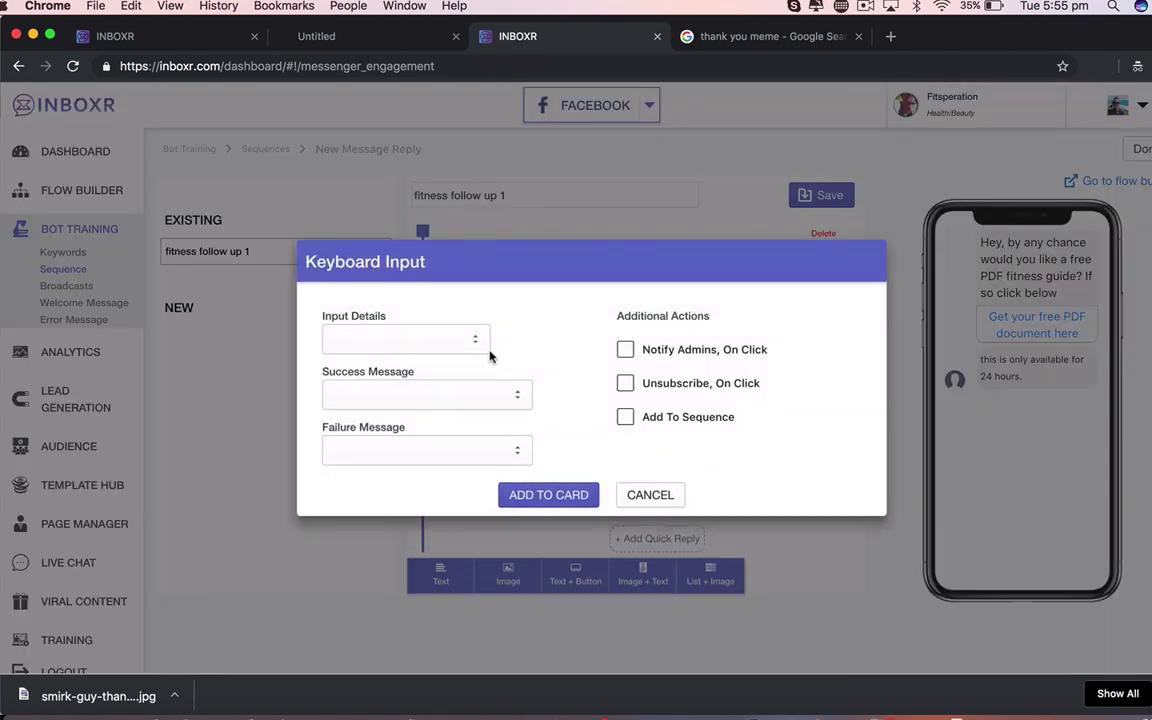
click(463, 337)
click(510, 314)
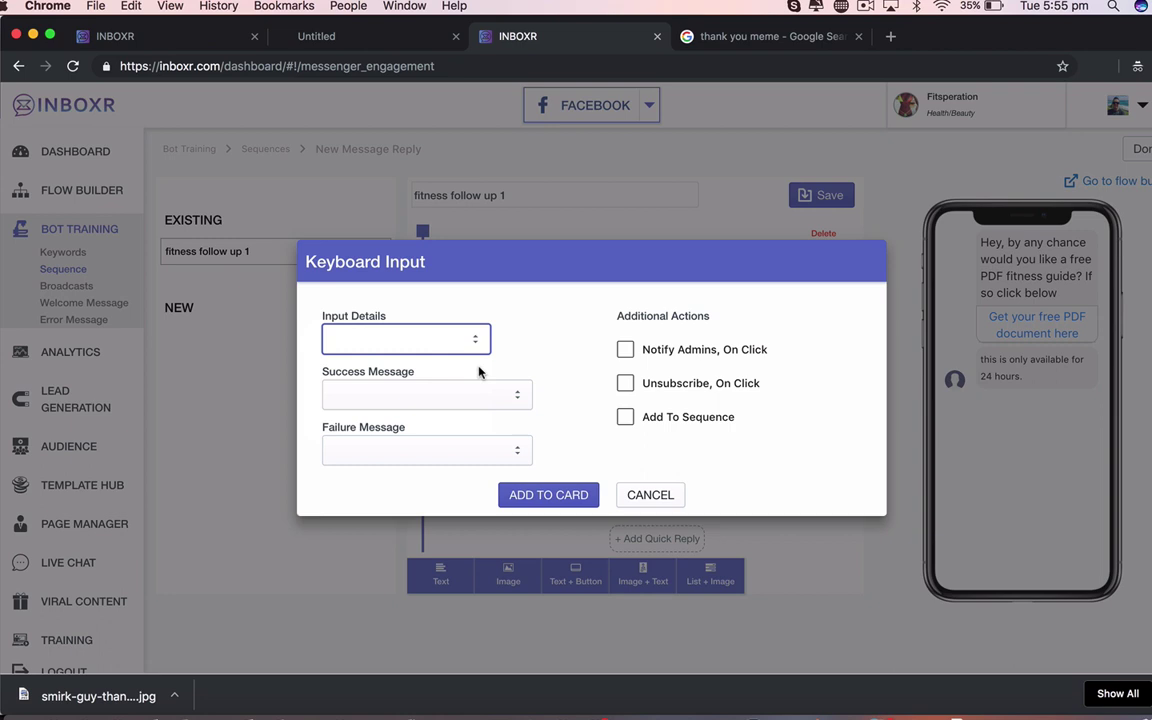
click(481, 337)
- Review the success and failure reply options, cancel the keyboard input, and save the reply
click(535, 326)
click(514, 396)
click(548, 346)
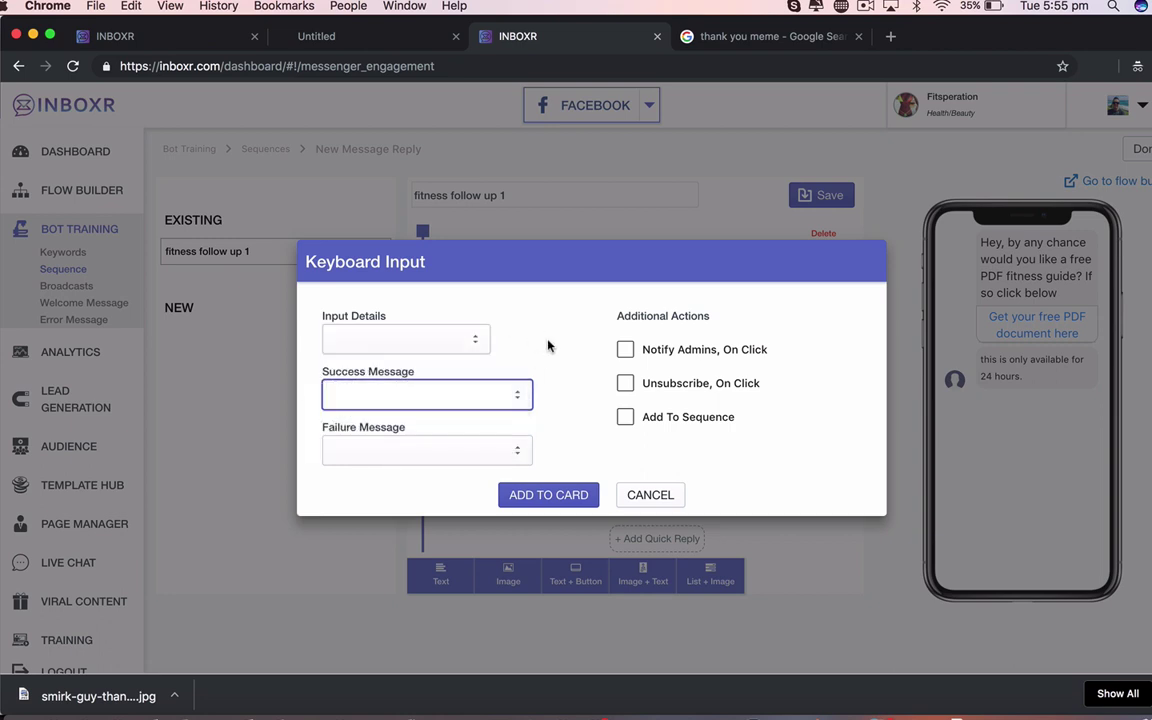
click(526, 447)
click(543, 433)
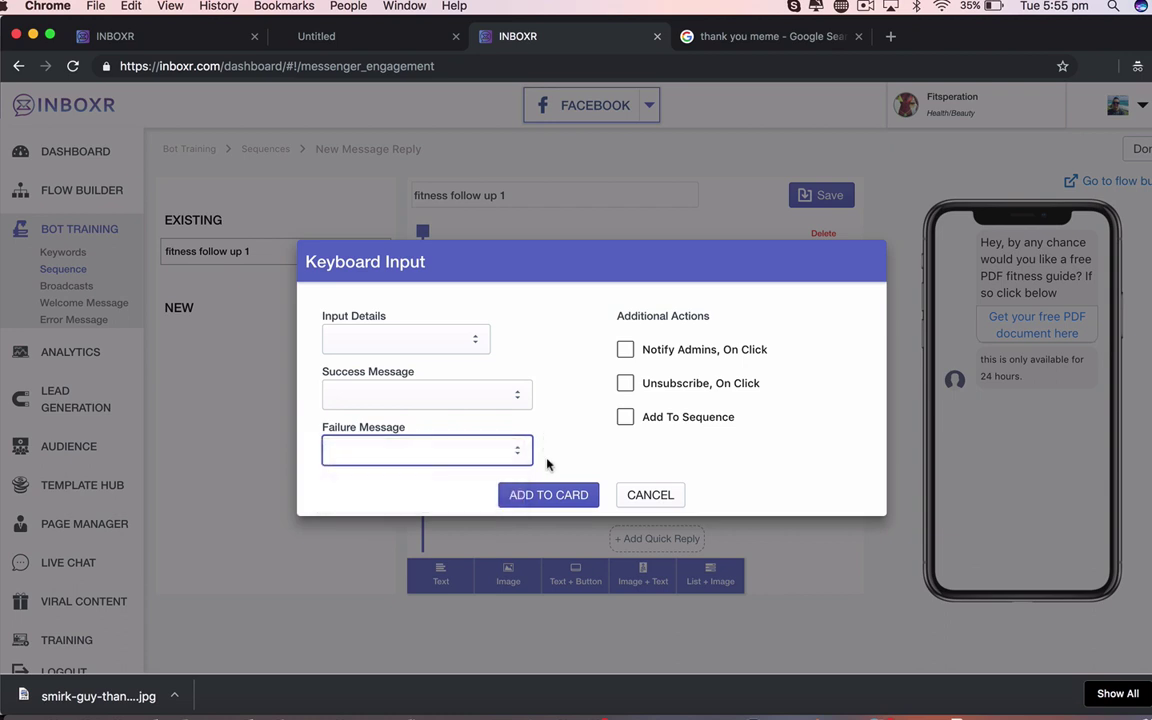
click(645, 495)
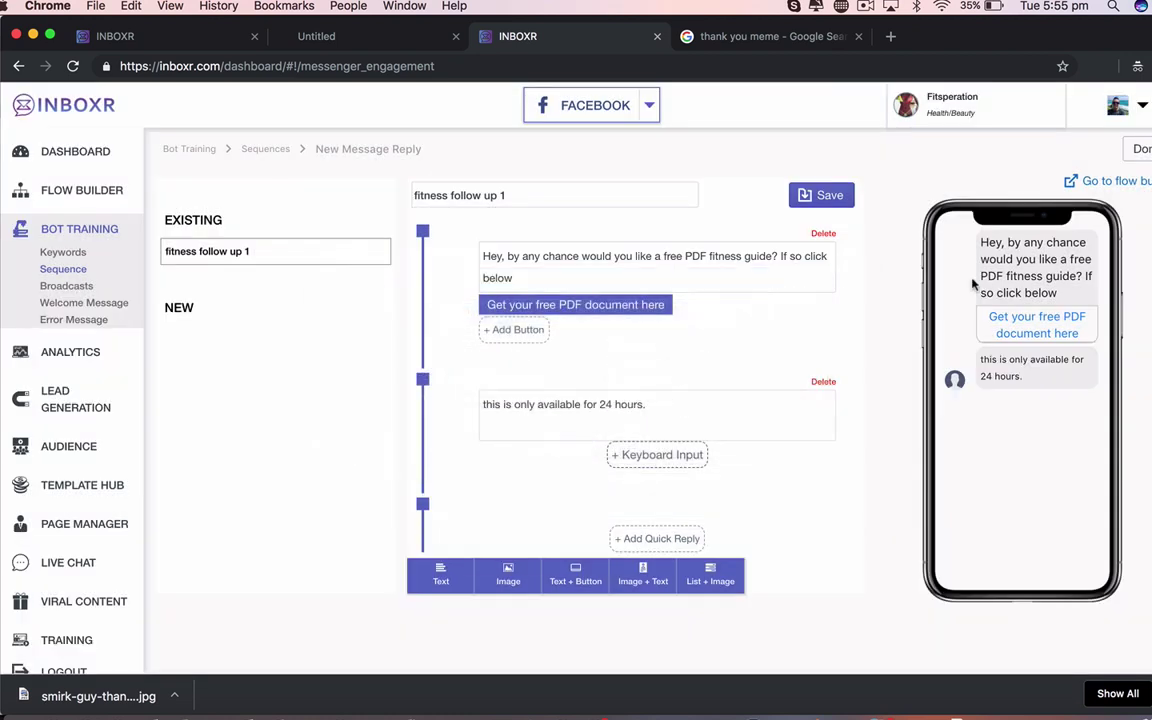
click(849, 196)
- Return to the sequence and add a second message timed AFTER 7 Days
click(266, 149)
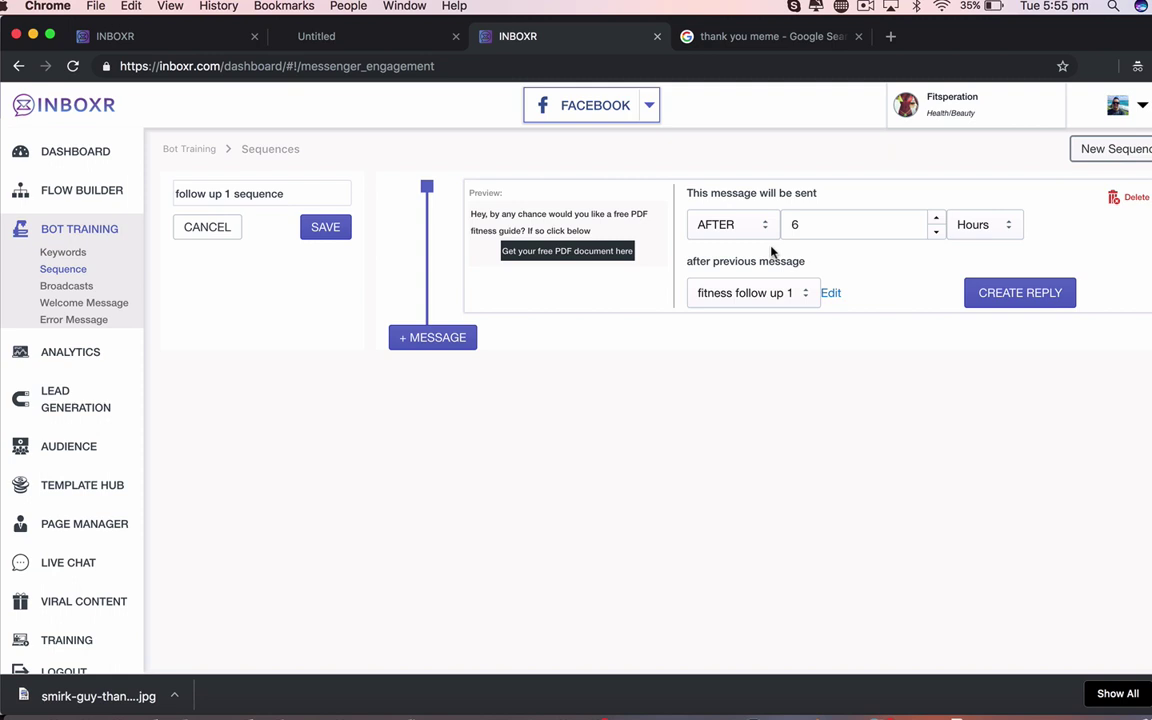
click(457, 339)
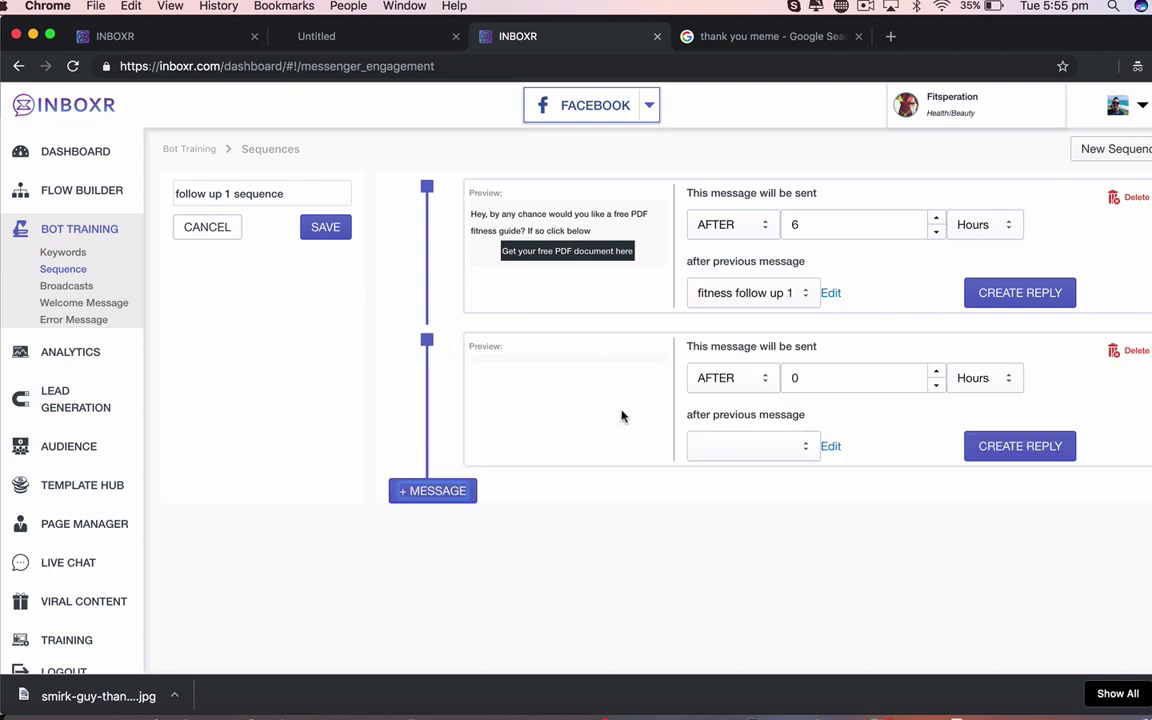
click(745, 379)
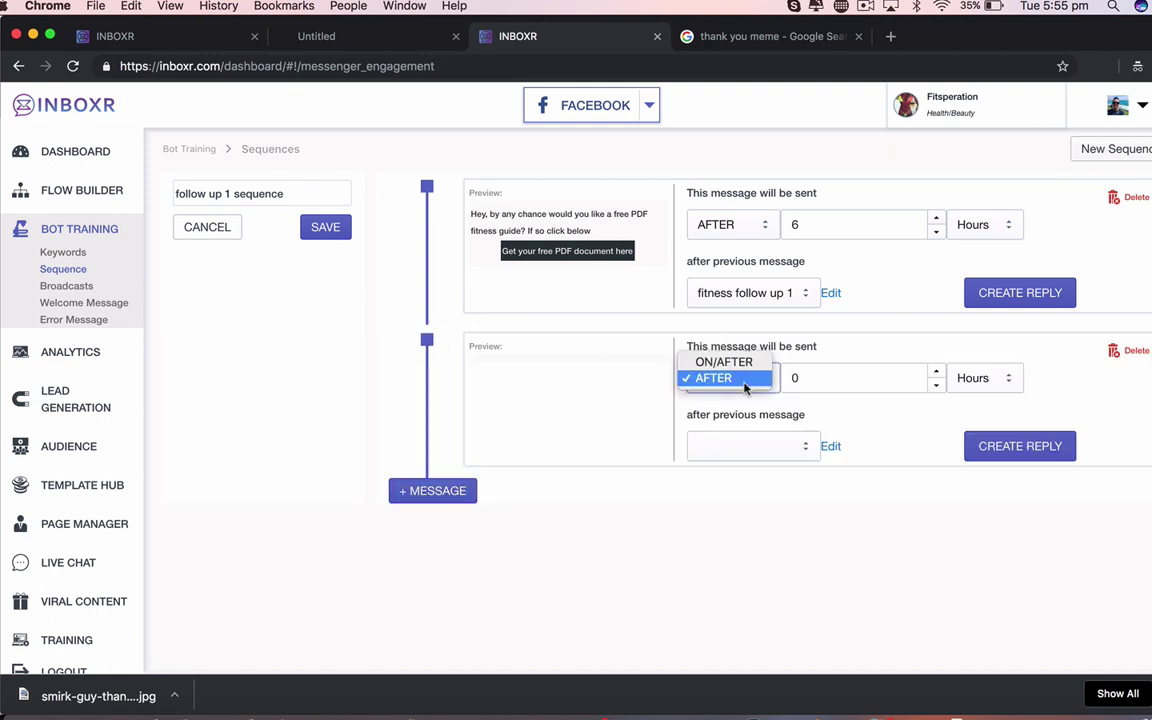
click(772, 372)
click(975, 378)
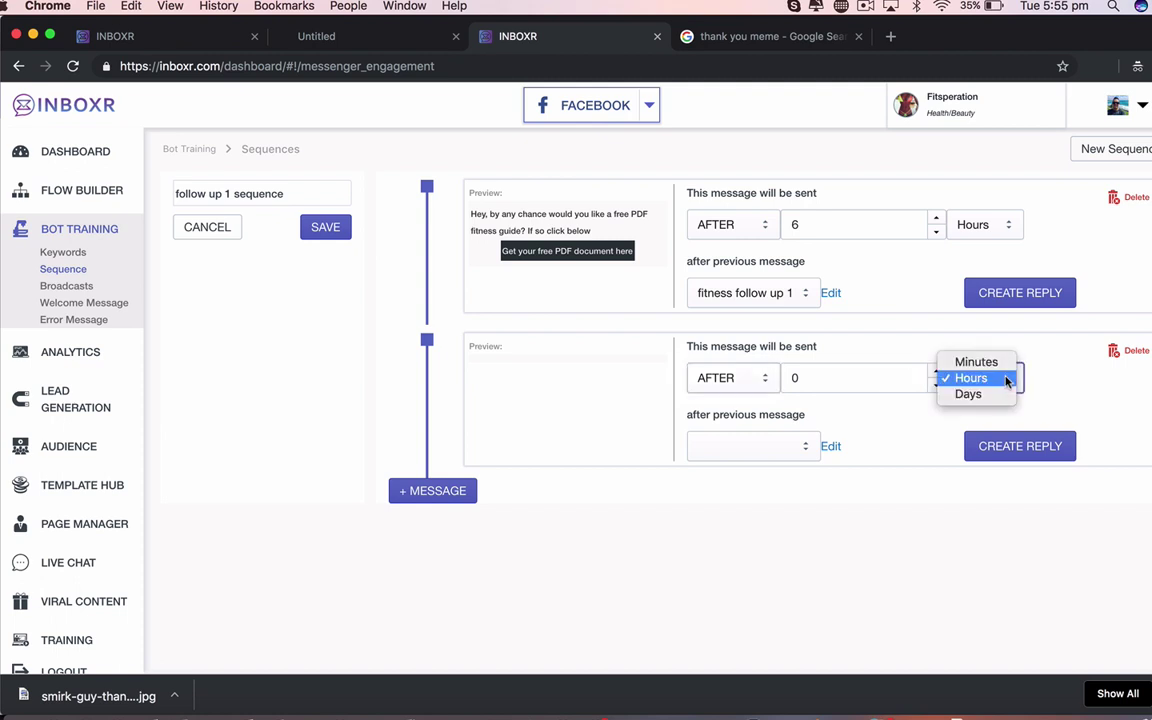
click(863, 386)
click(849, 381)
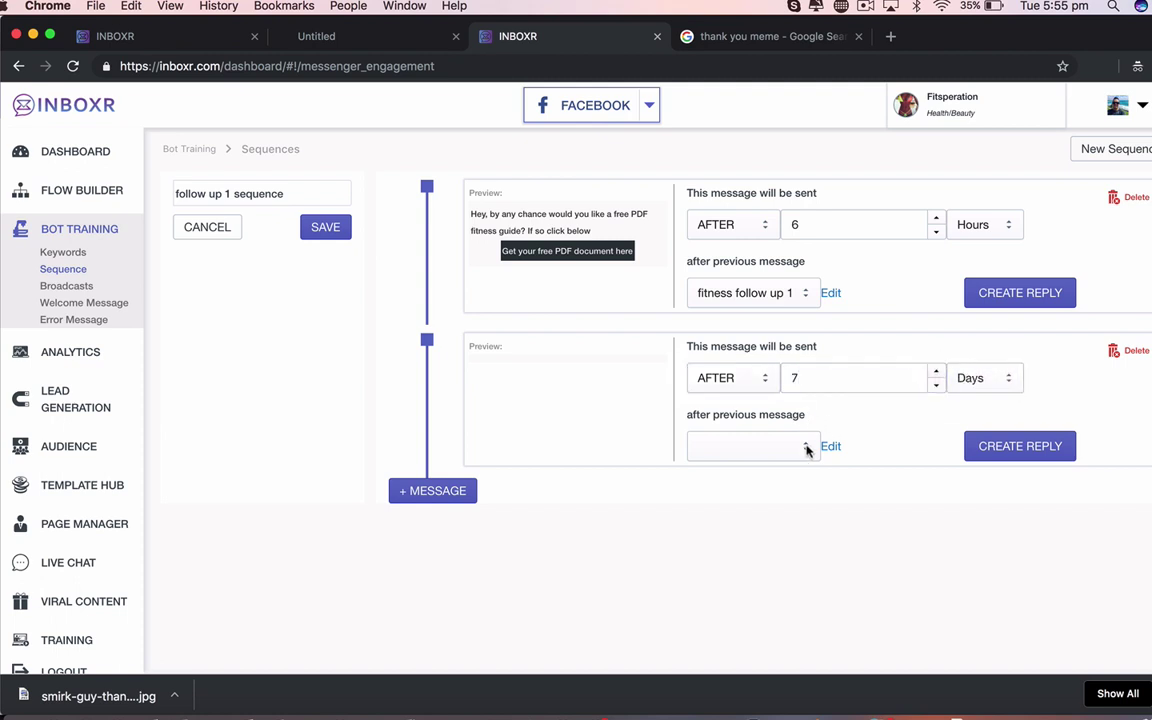
click(1047, 455)
click(780, 446)
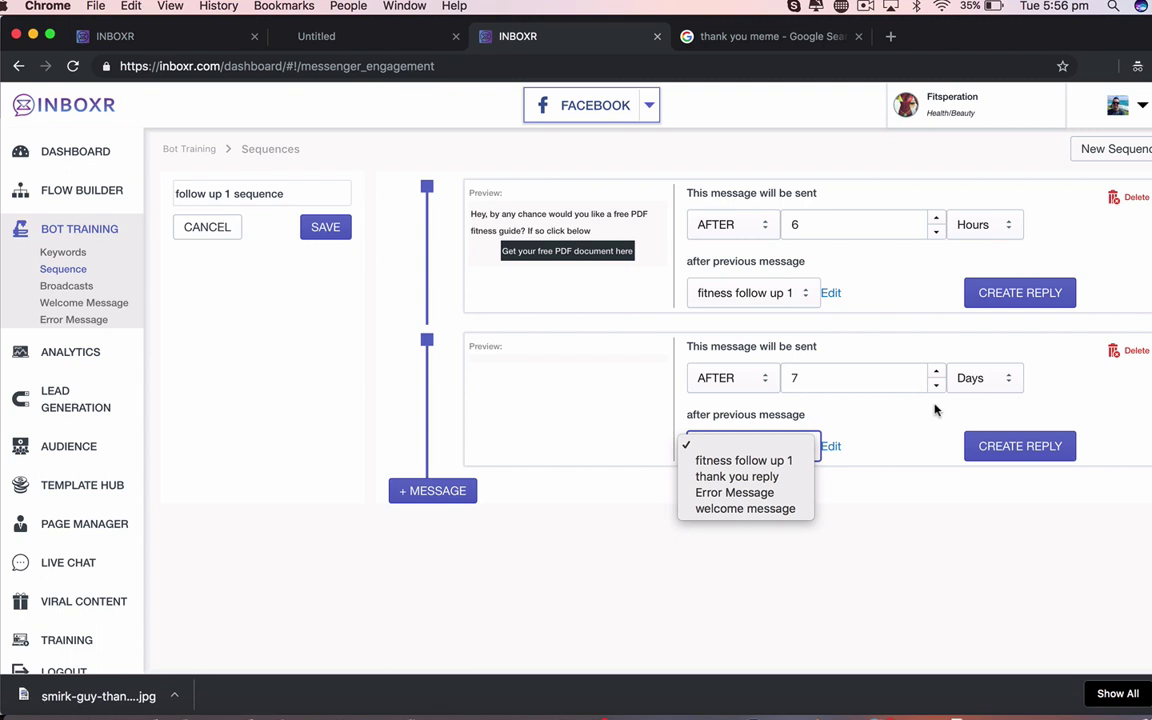
- Create the second reply and type the 'what you thought of the pdf guide' text into its title
click(1039, 445)
click(1037, 450)
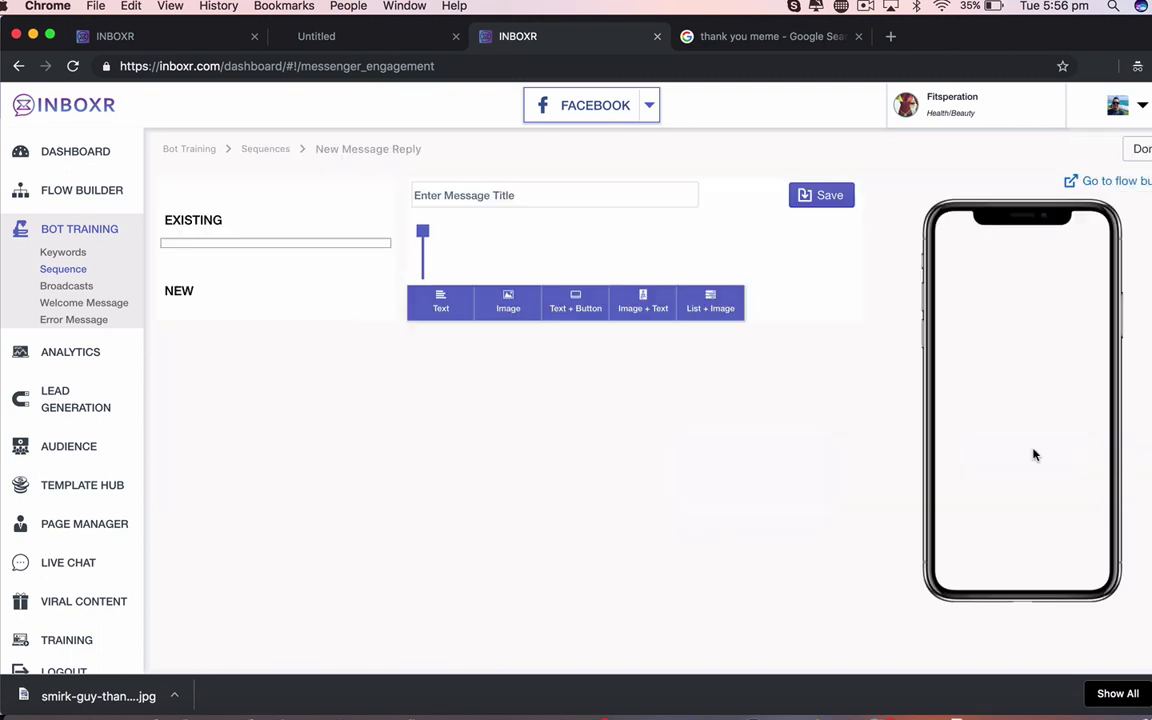
click(473, 190)
text(HEy th)
key(BackSpace)
key(BackSpace)
key(BackSpace)
key(BackSpace)
key(BackSpace)
text(e)
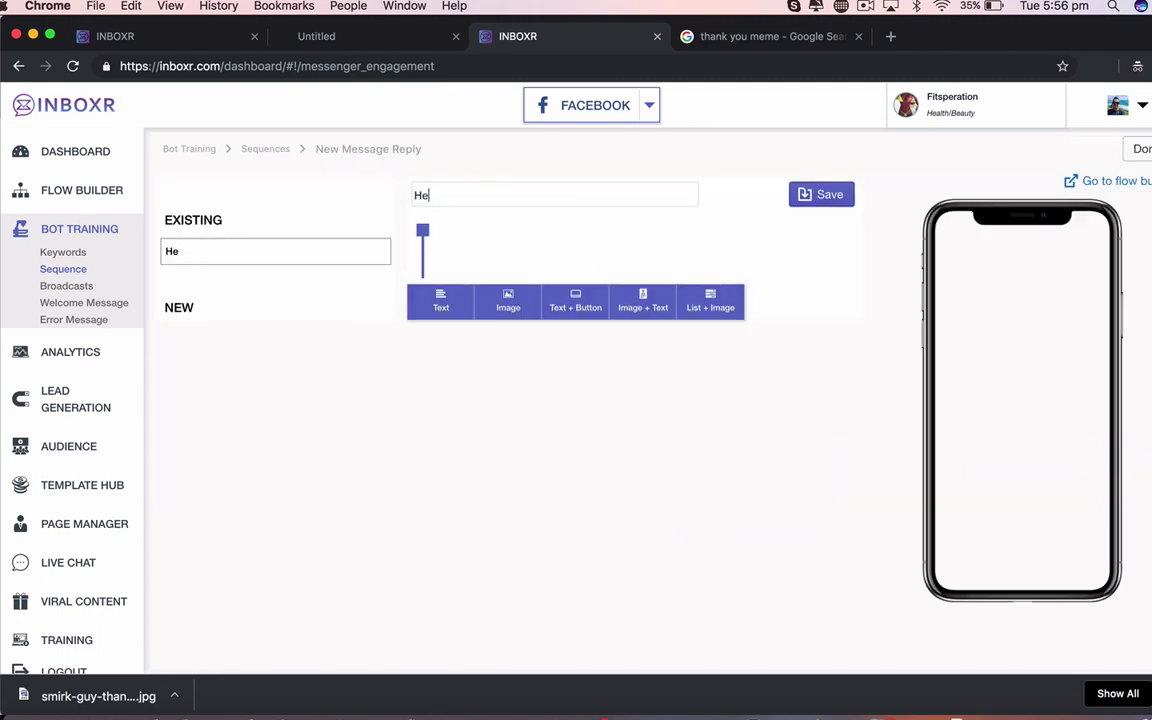
text(y, there, wantedt to)
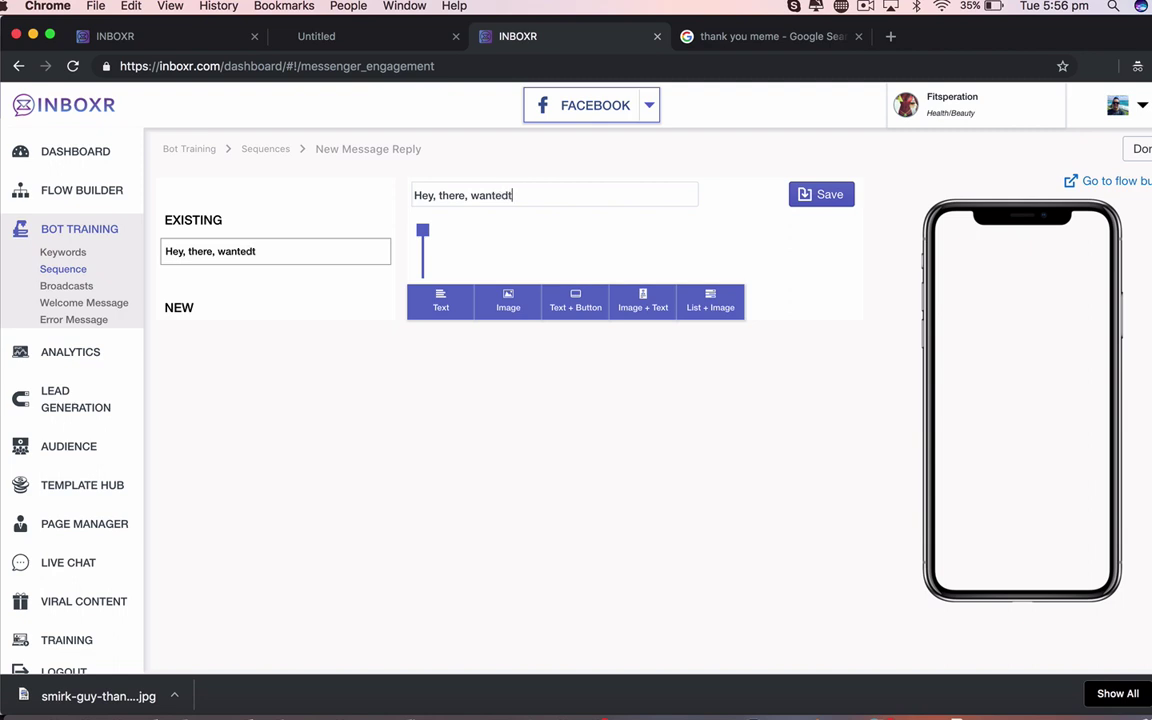
key(BackSpace)
key(BackSpace)
key(BackSpace)
key(BackSpace)
text(to know what you thought of )
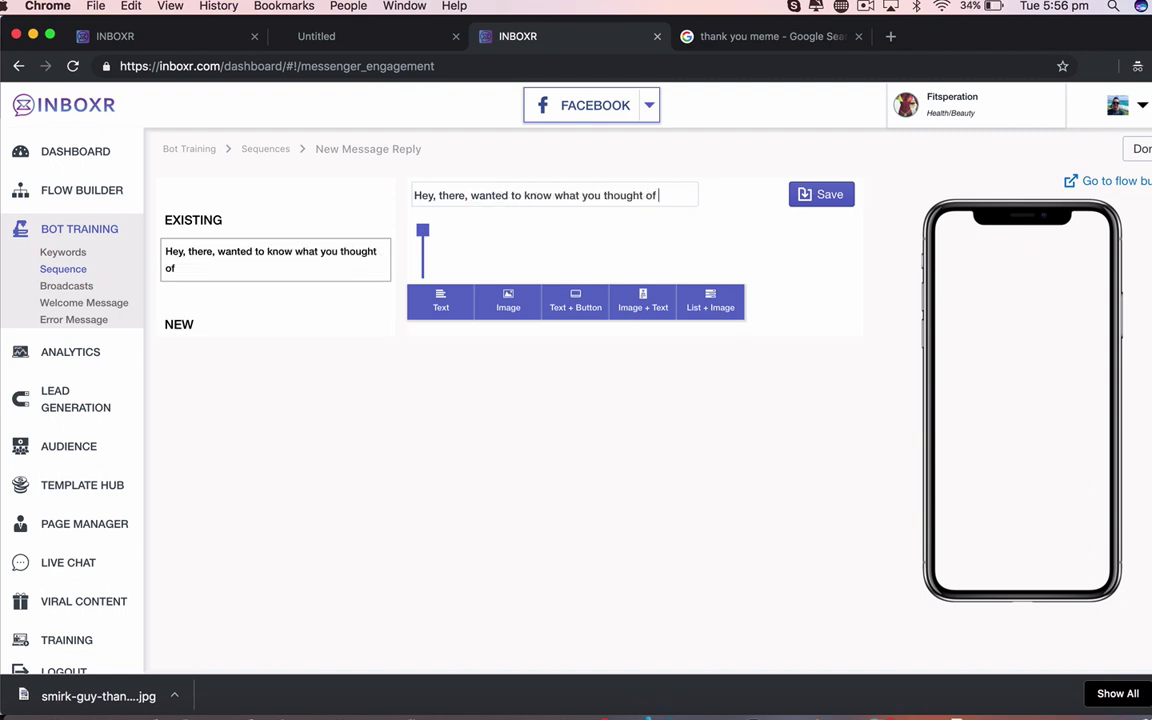
text(the pdf guid)
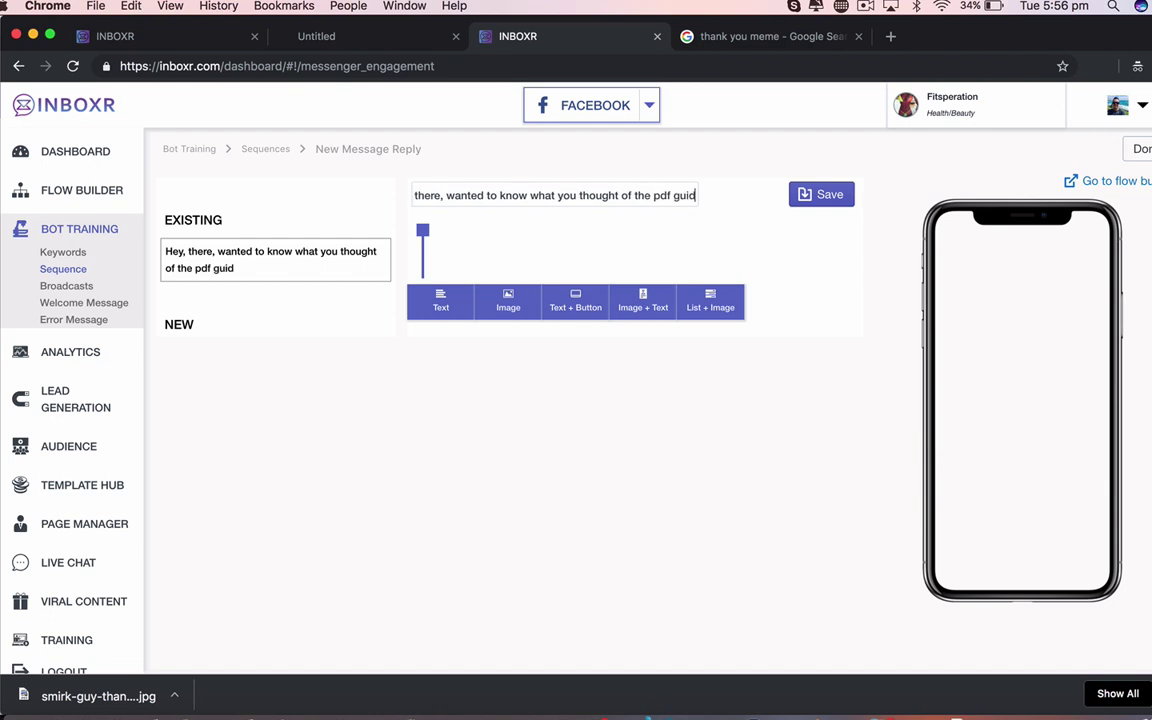
text(e, if you didn't ge)
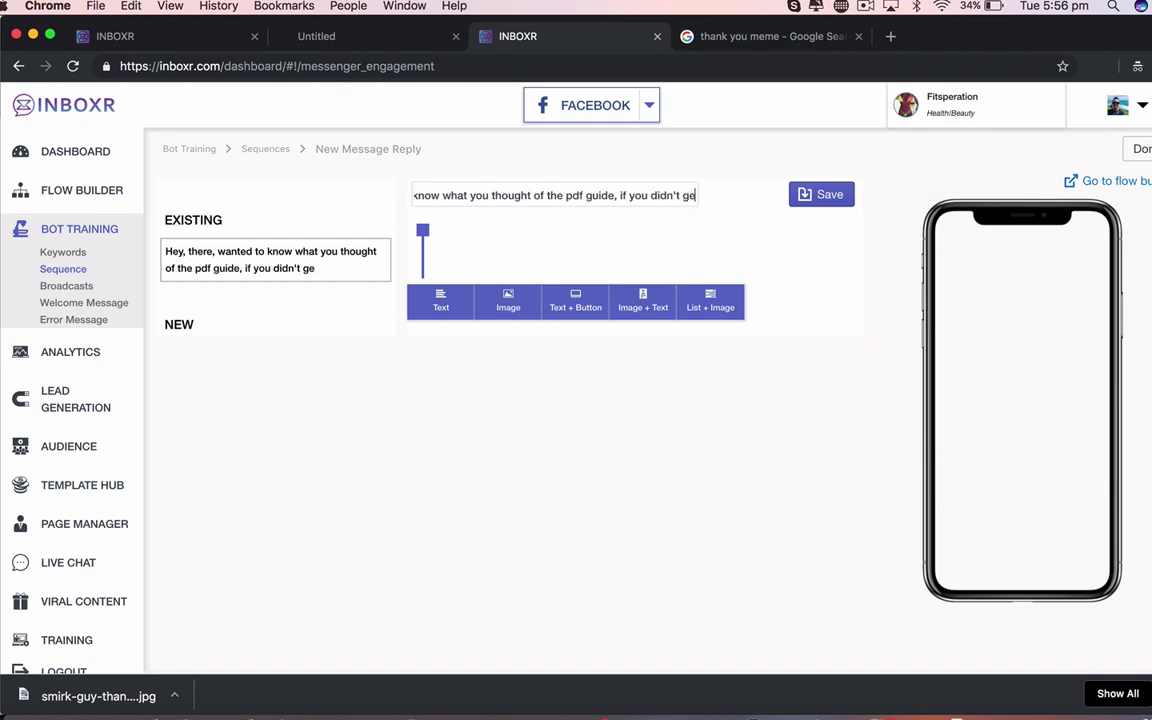
text(t it here is the link again)
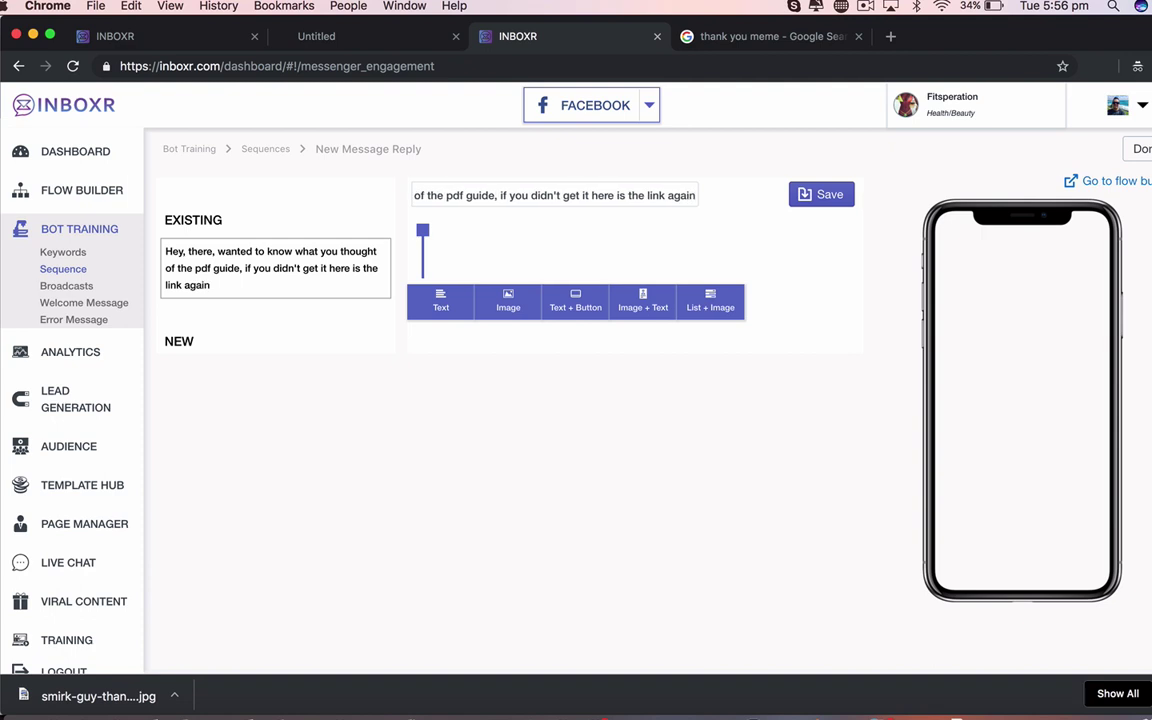
- Move that pdf-guide text out of the title into a new Text + Button block
key(super+a)
key(super+c)
key(BackSpace)
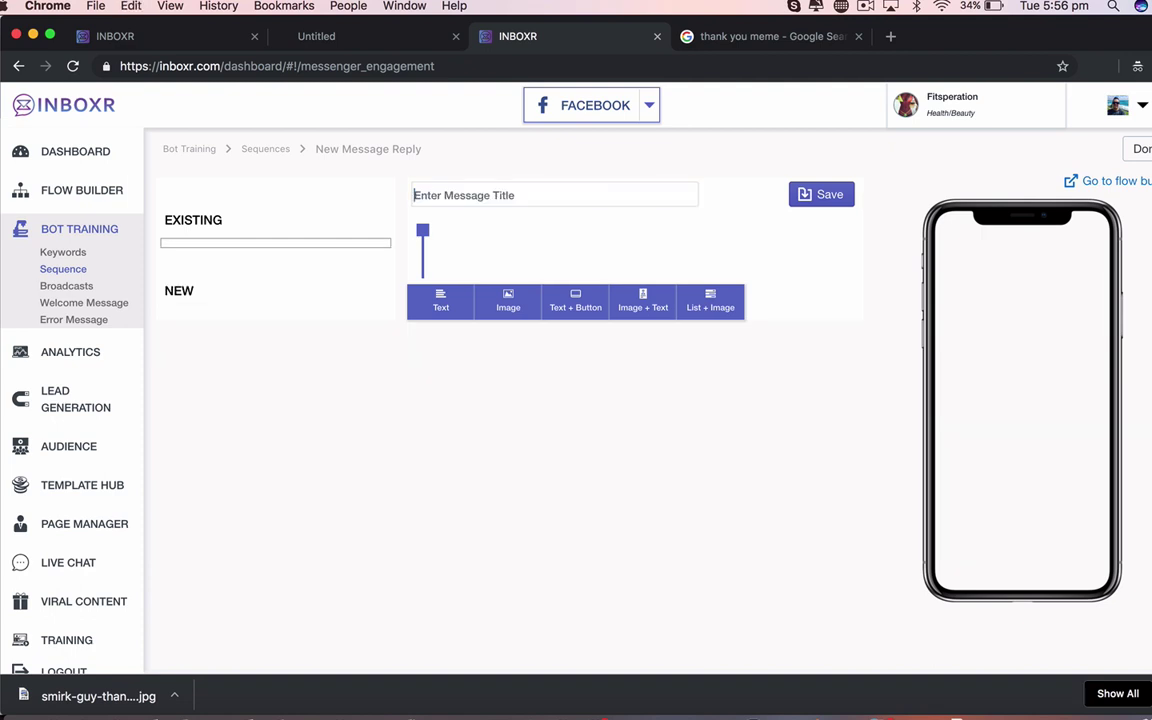
click(573, 303)
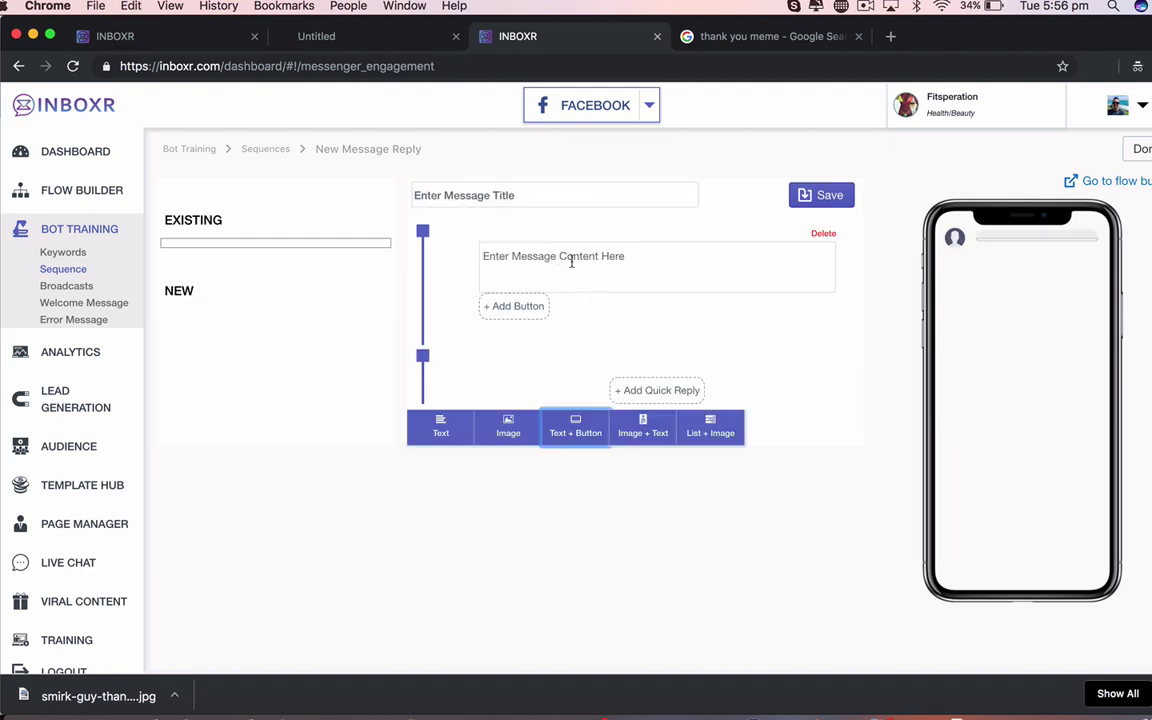
click(572, 261)
key(super+v)
click(514, 306)
- Label the new button 'FREE PDF LAST CHANCE'
click(440, 360)
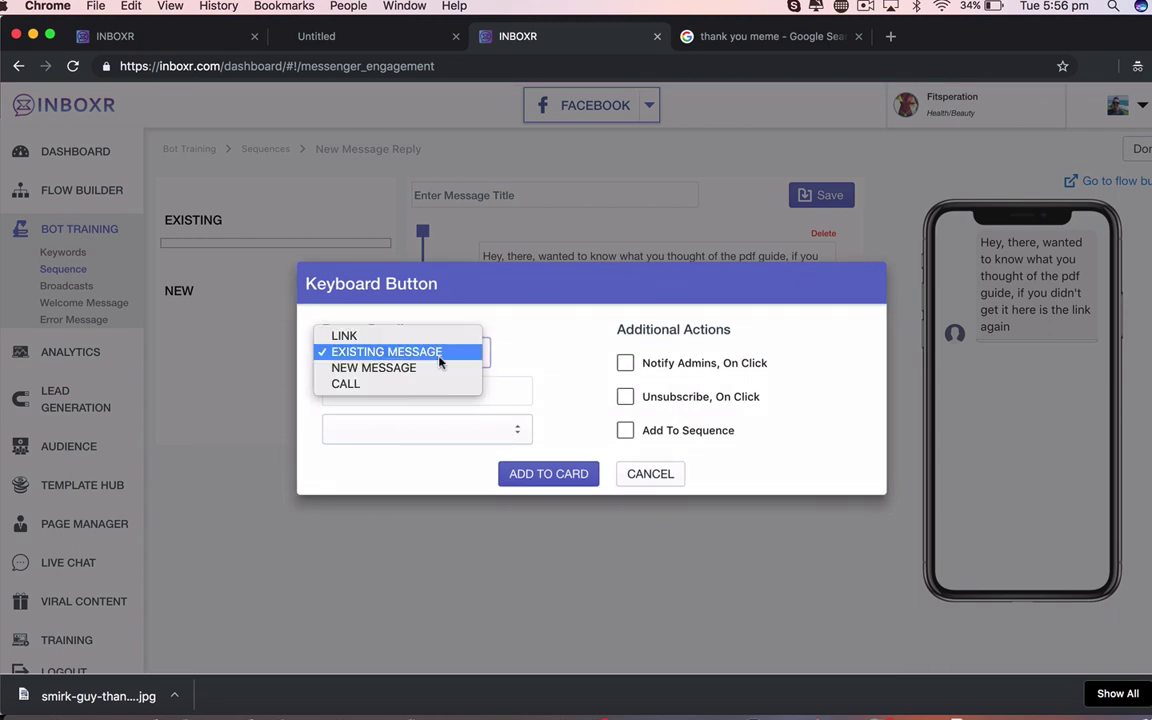
click(488, 386)
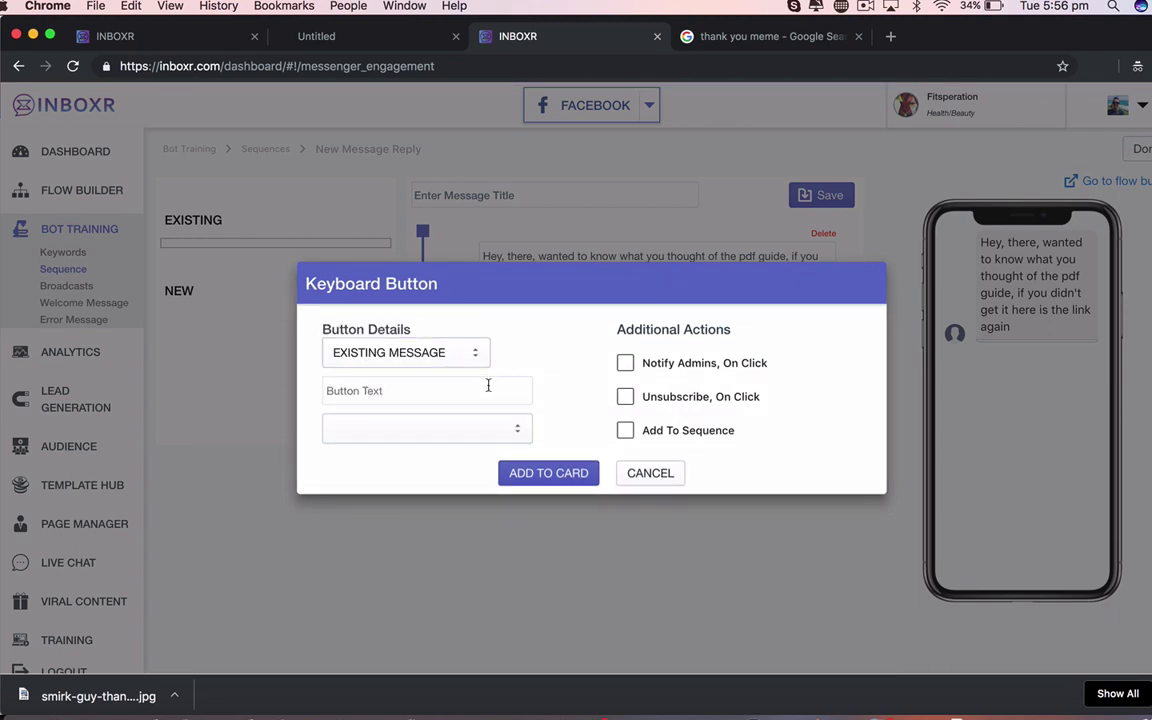
text(G)
key(BackSpace)
text(sign up)
key(super+a)
text(FREE PDF LAST CHAN)
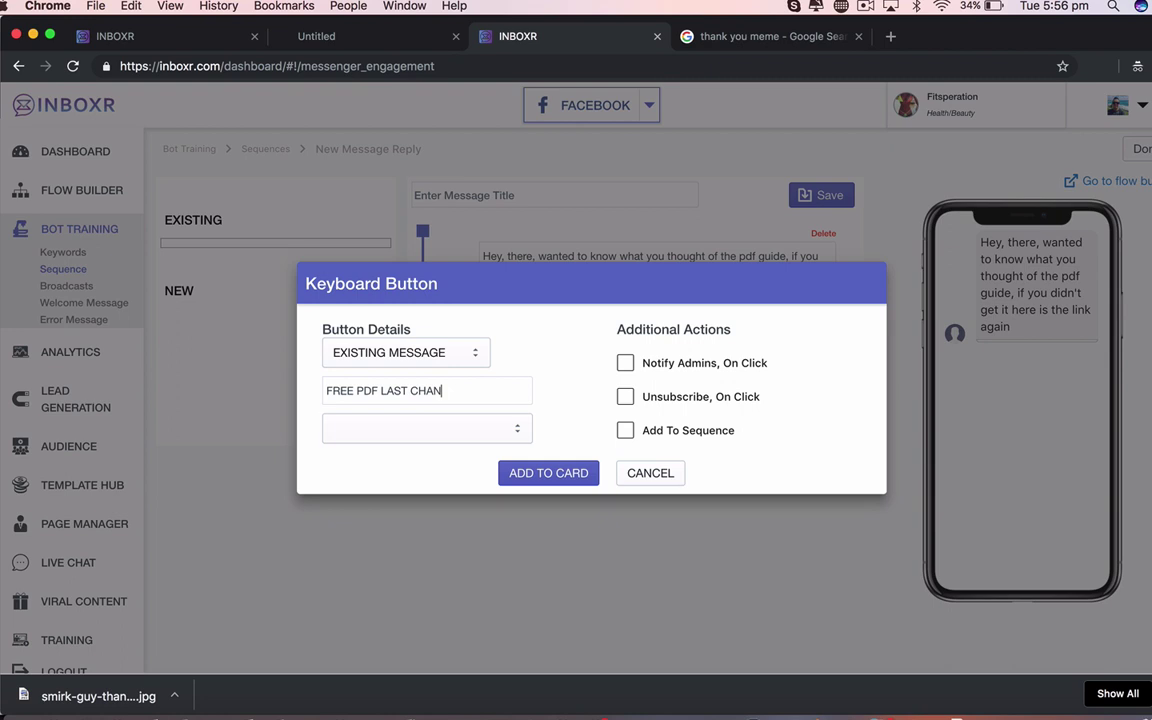
text(CE)
key(super+a)
click(458, 430)
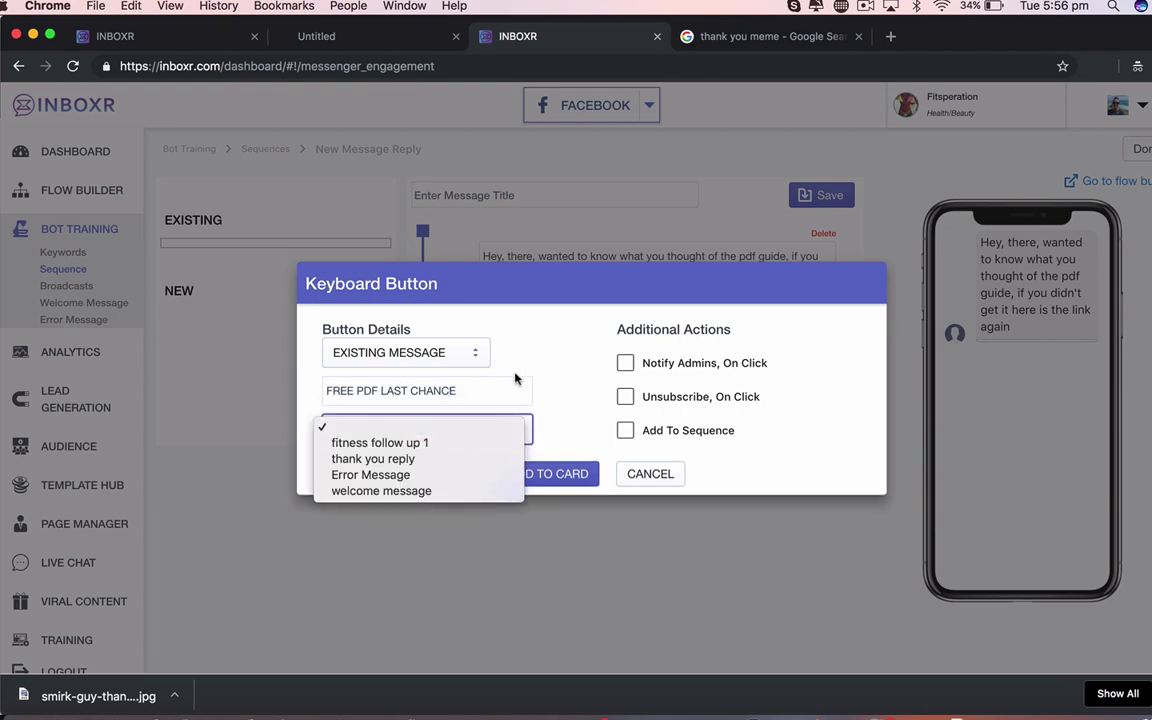
click(467, 367)
click(467, 367)
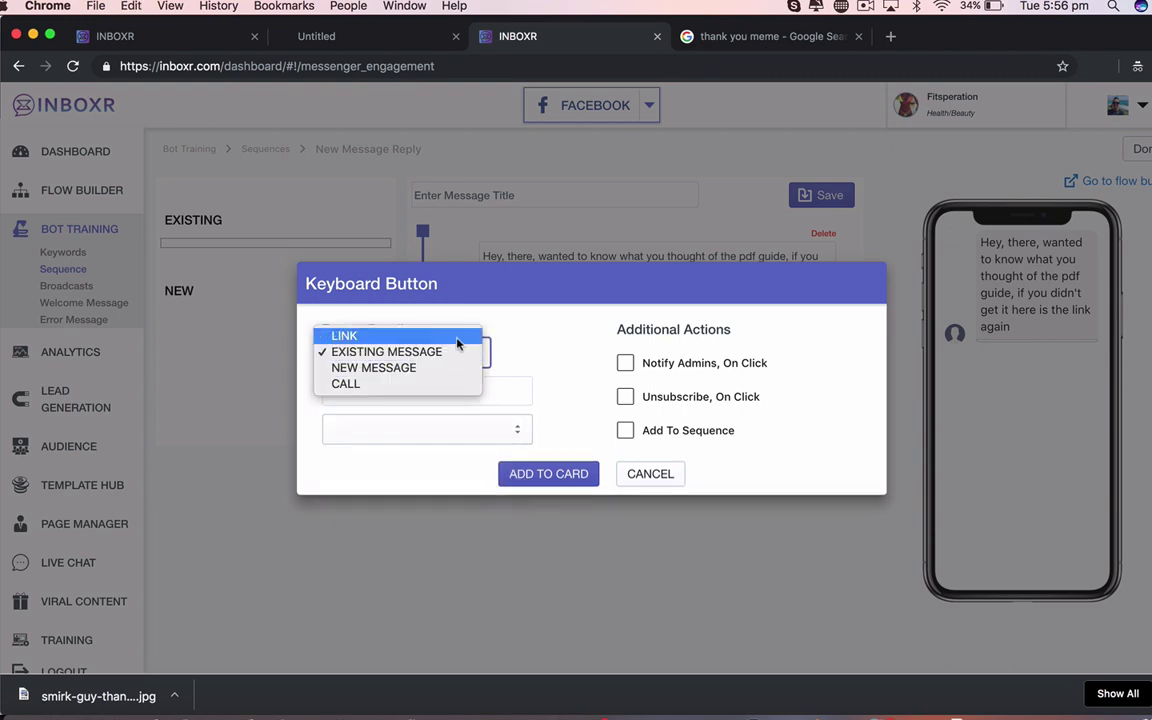
click(472, 337)
click(458, 419)
text(www.)
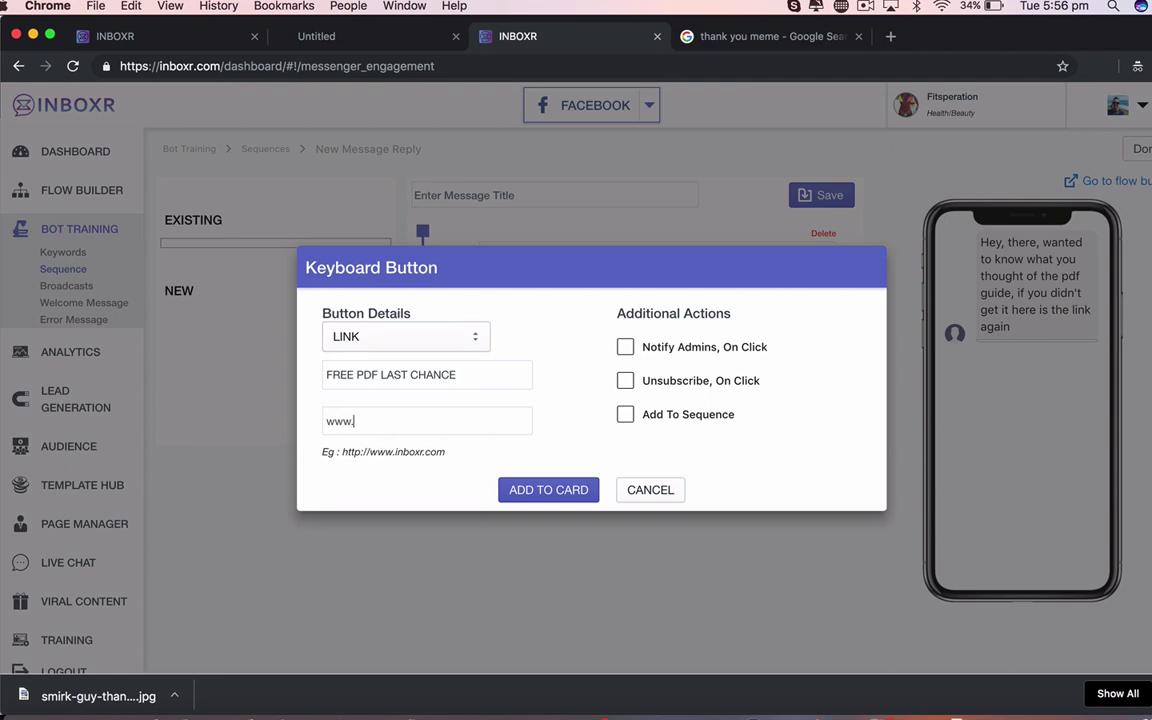
text(fitness.com)
click(545, 490)
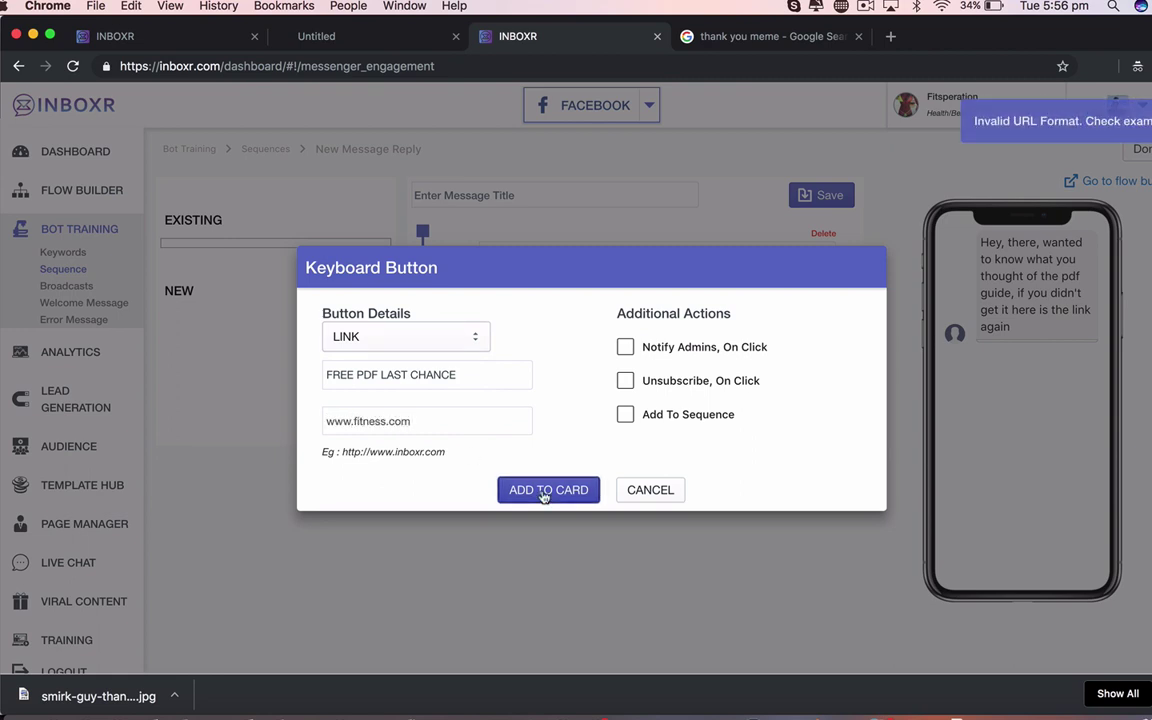
click(326, 421)
text(httt)
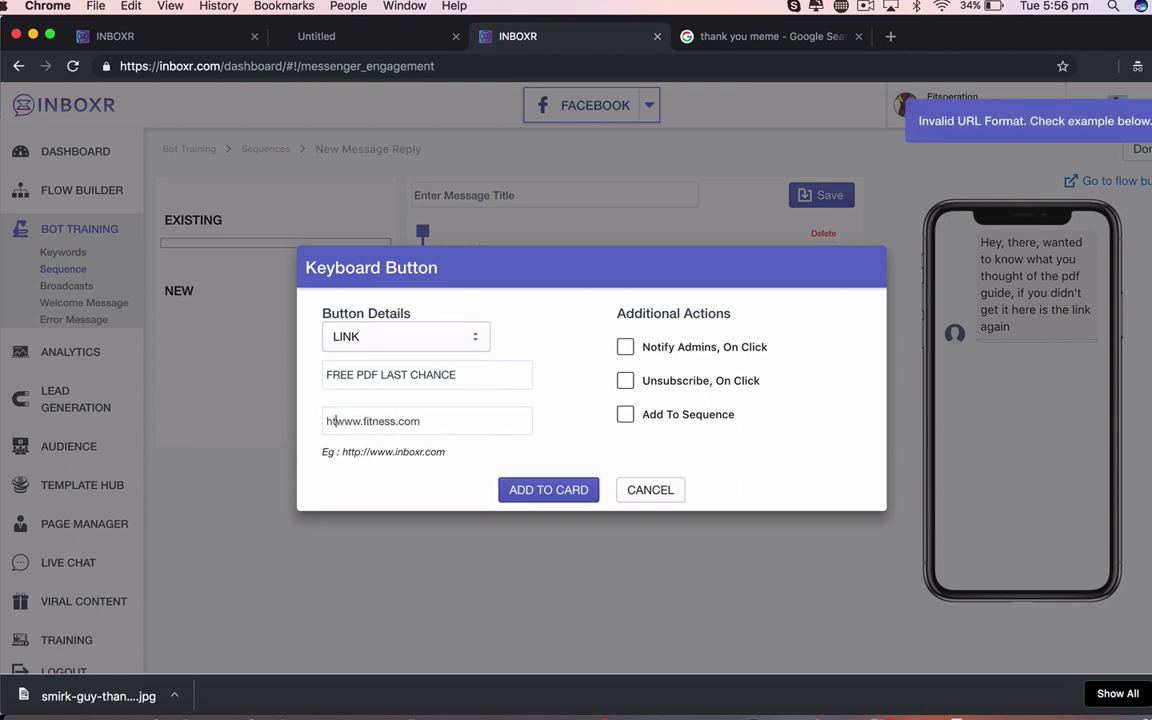
text(p://)
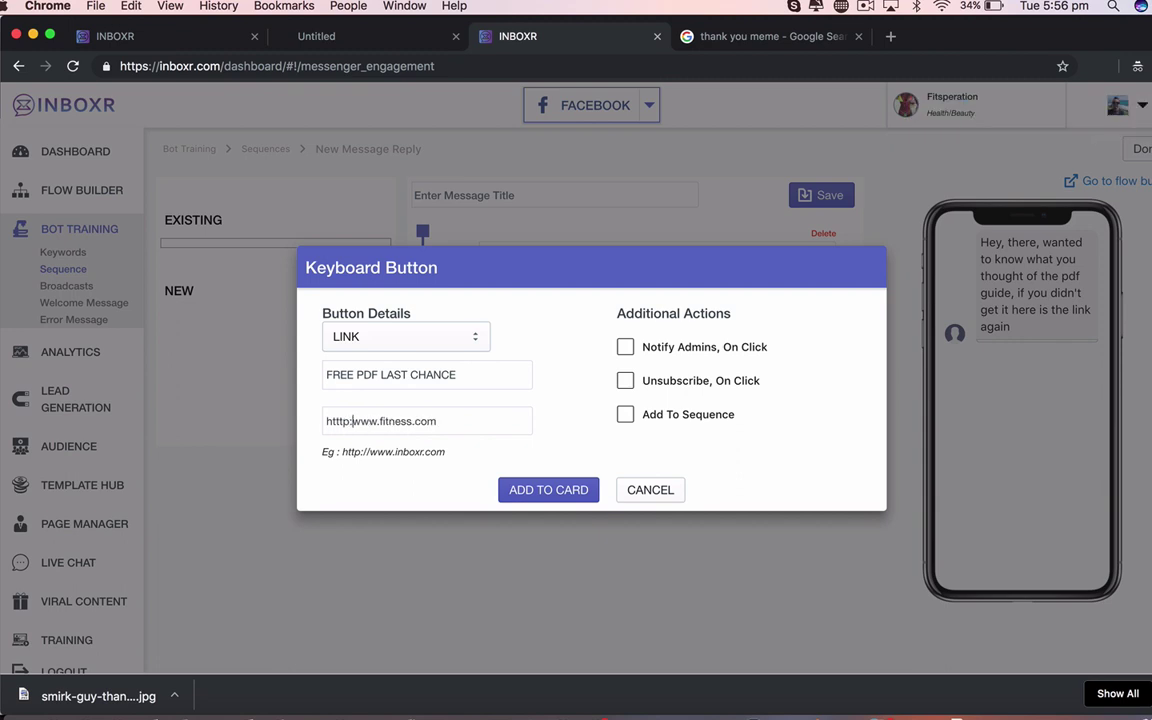
click(527, 492)
click(521, 488)
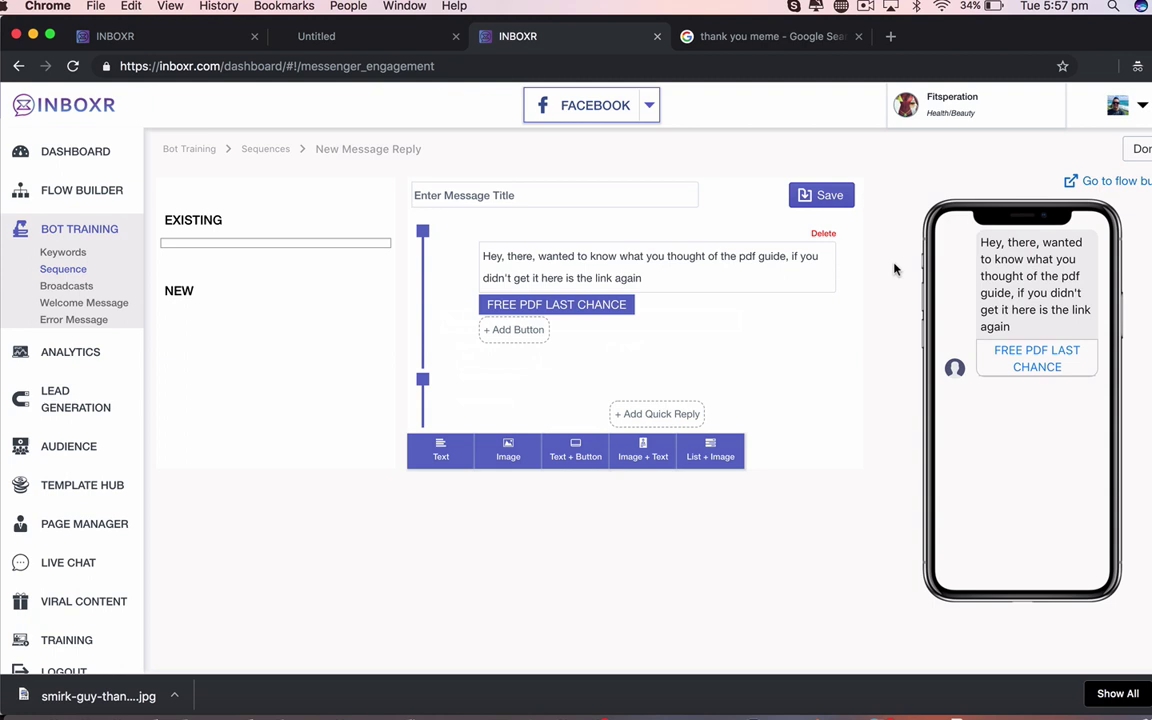
- Title the message 'fitness follow up 2' and save it
click(826, 197)
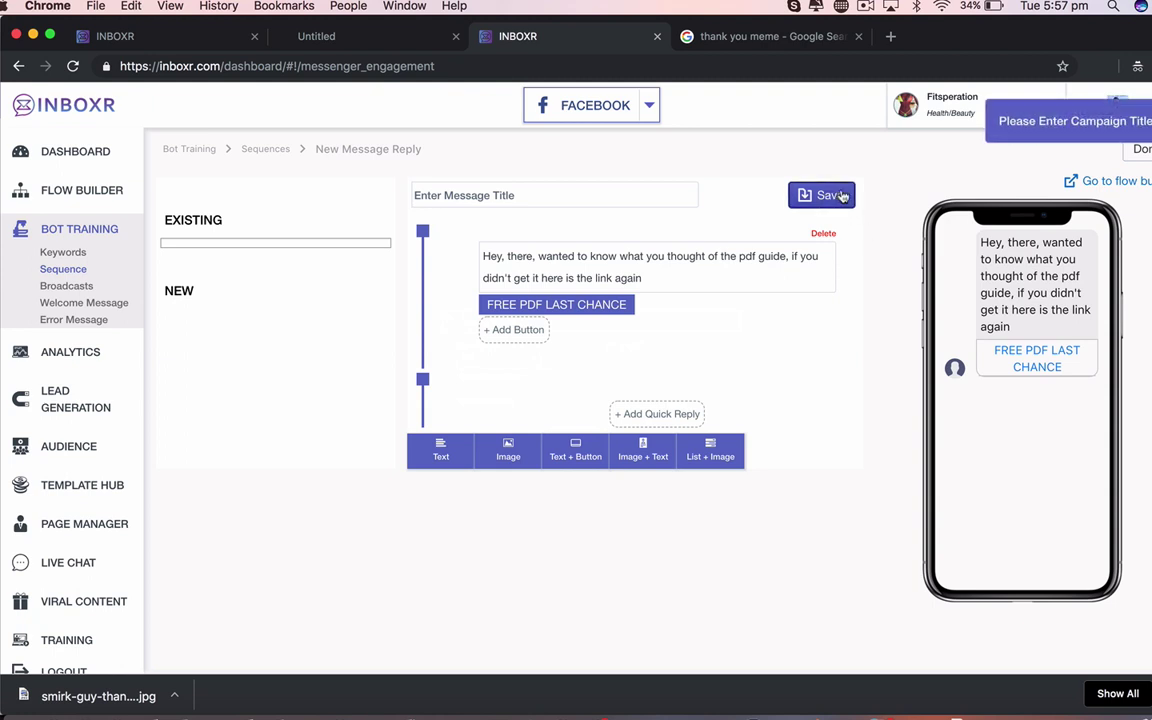
click(493, 193)
text(fit)
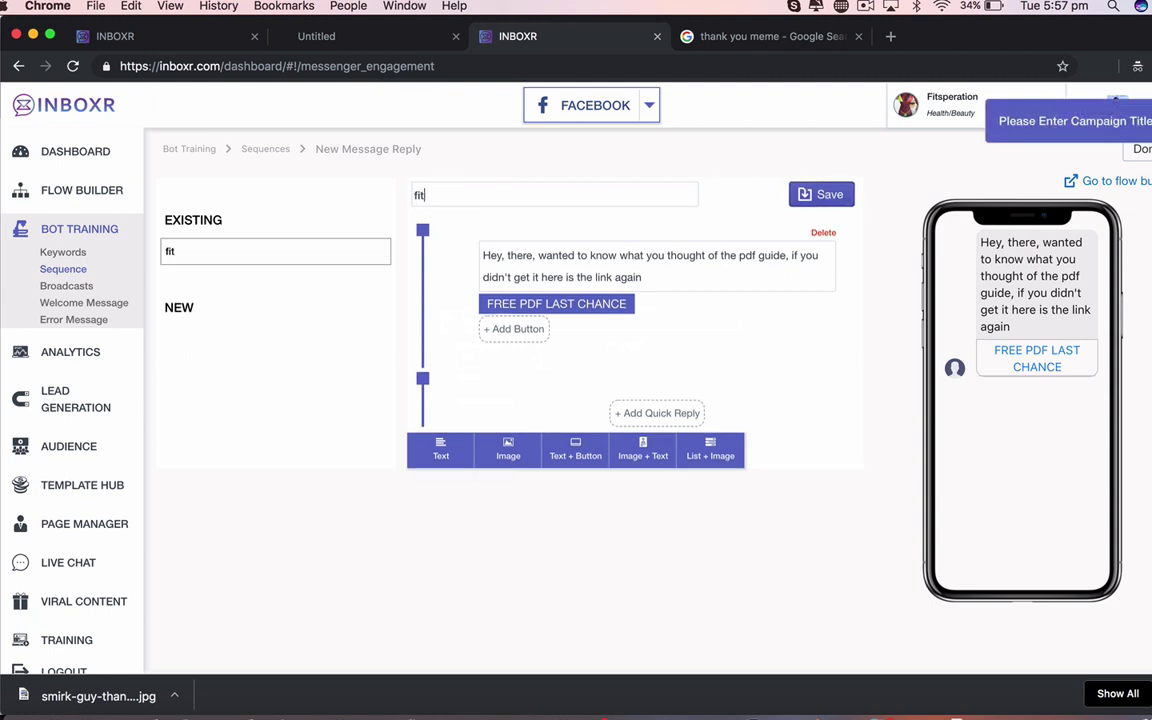
text(ness follow up 2)
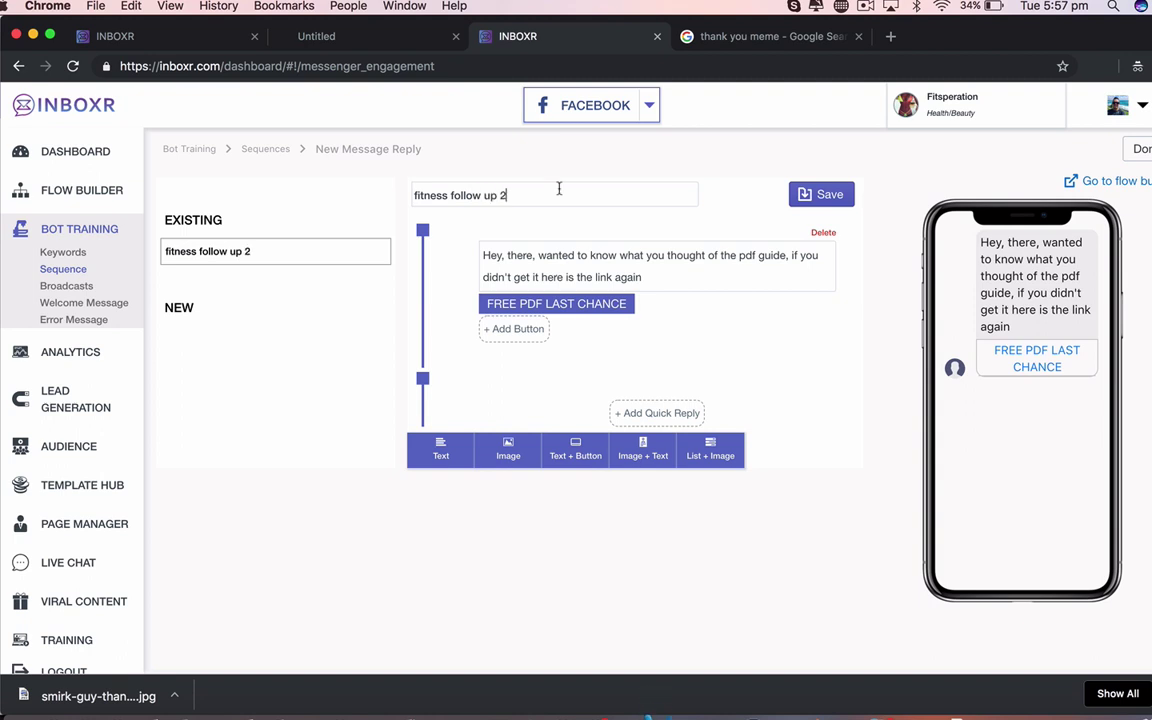
click(818, 195)
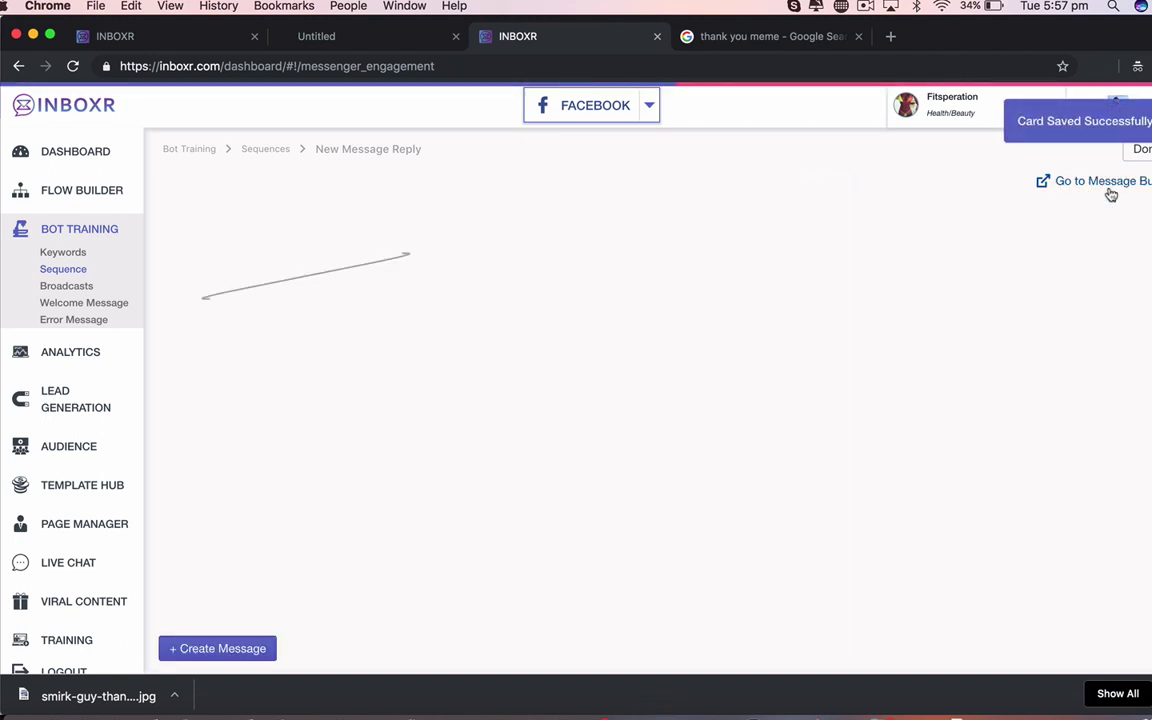
- Rearrange the message card and Fitness.com link node on the flow canvas, then return to the sequence
drag(358, 214, 866, 300)
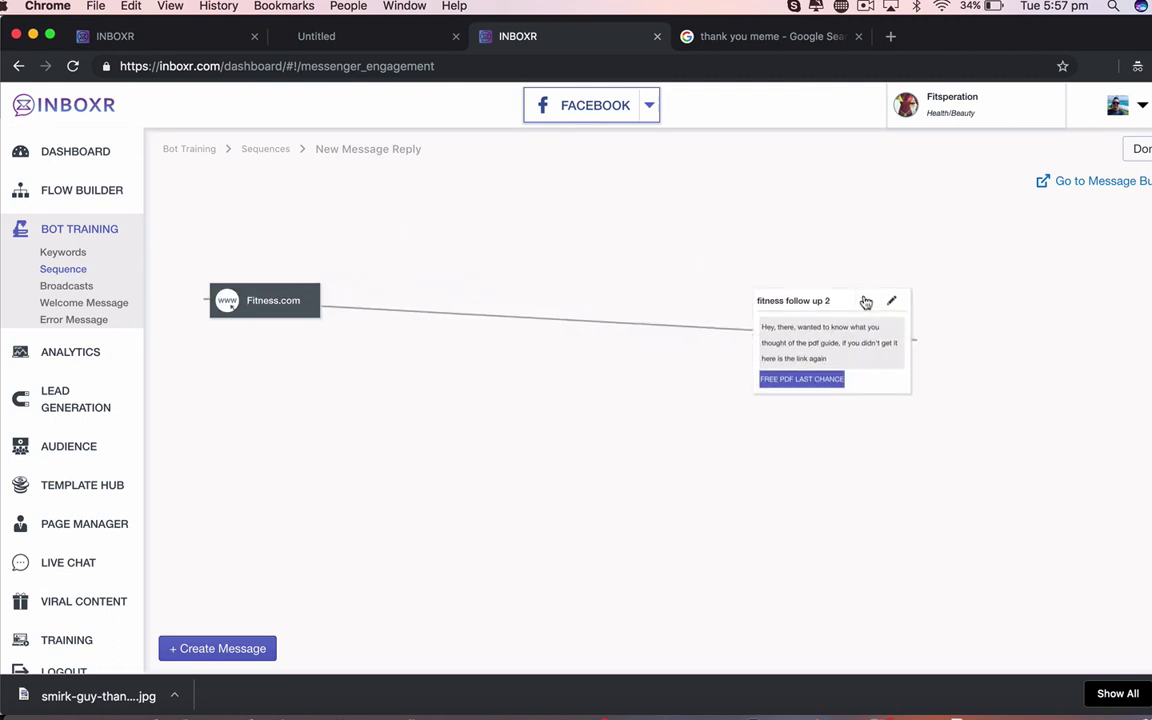
drag(250, 301, 361, 372)
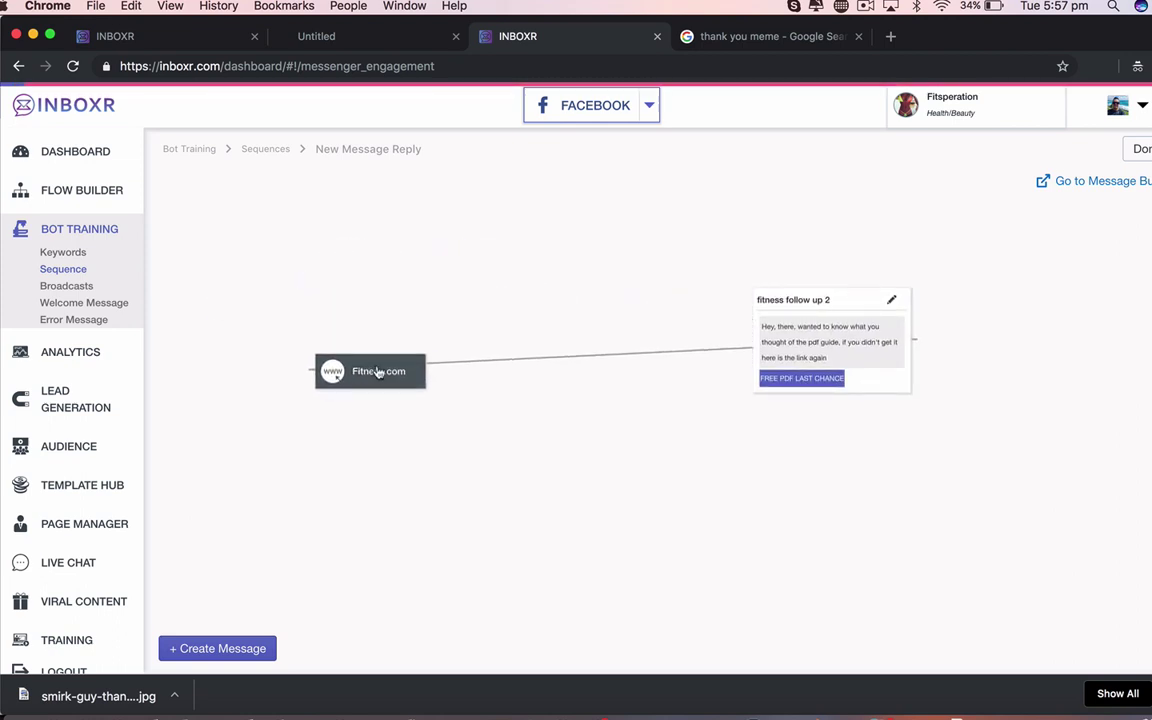
drag(862, 308, 766, 258)
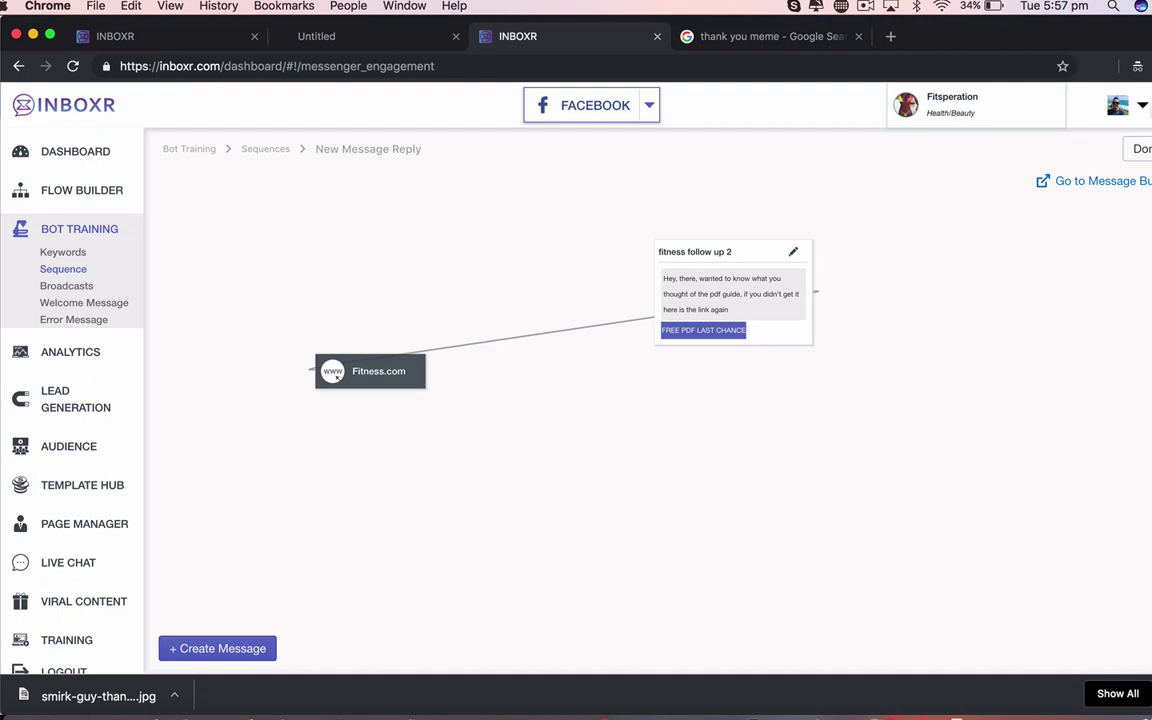
click(1139, 149)
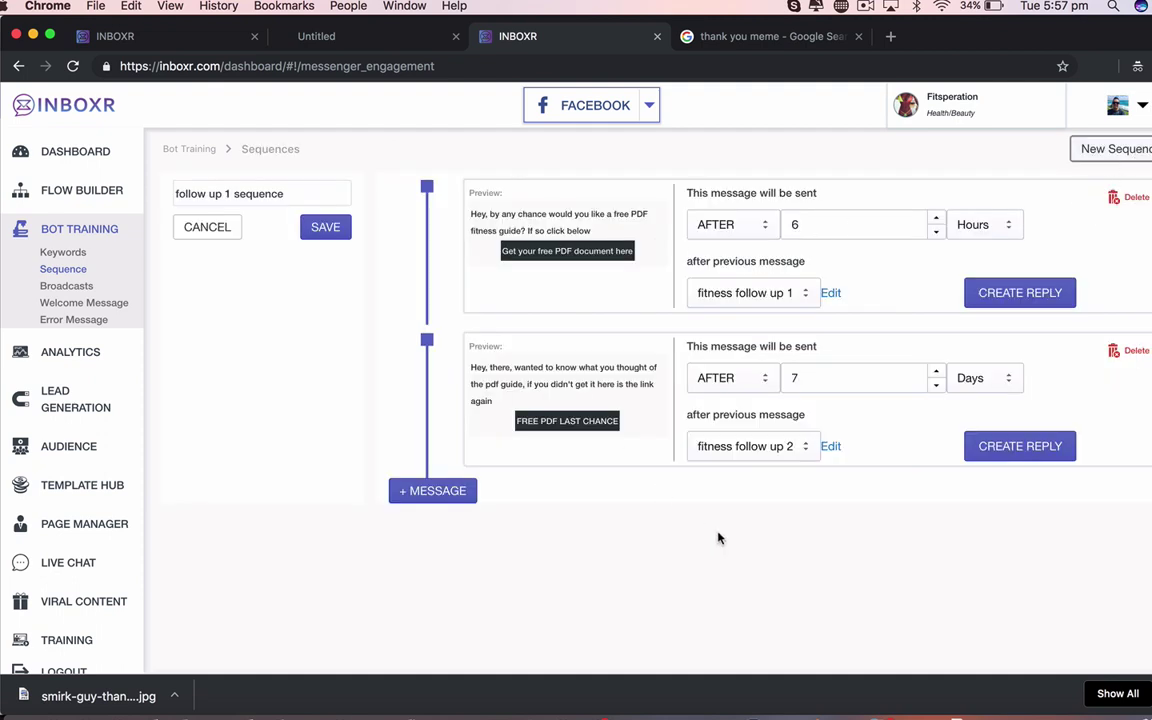
- Save the sequence with its 6-hour and 7-day follow-up messages
click(325, 227)
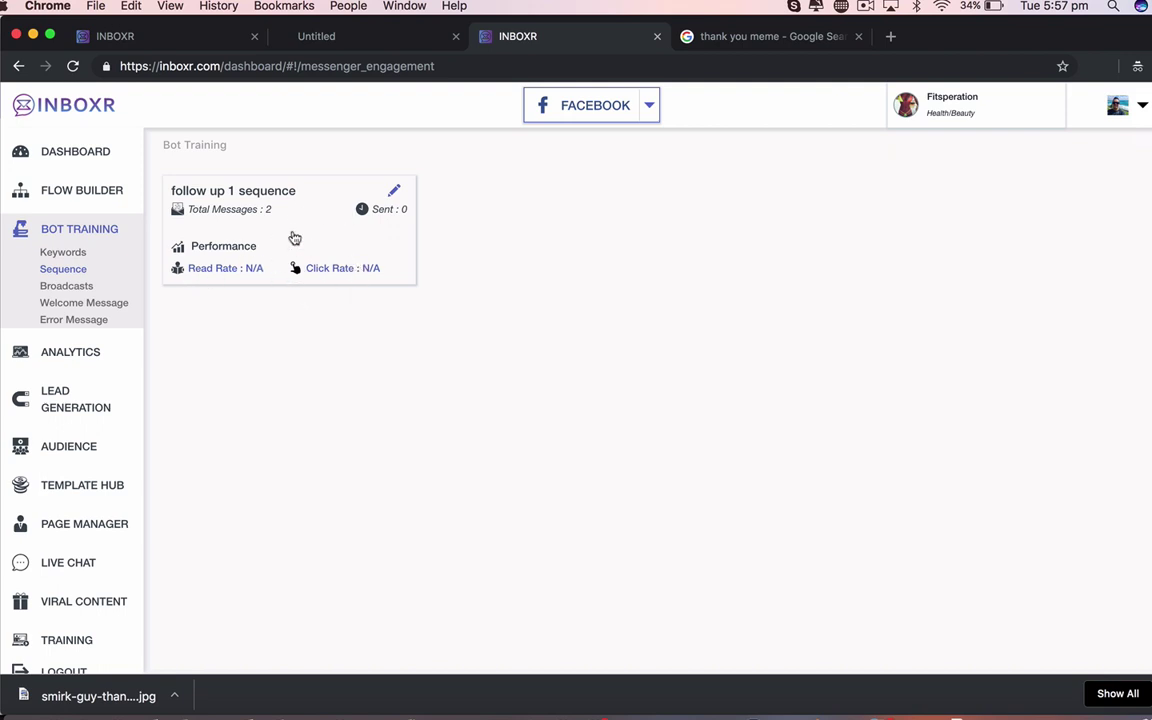
- Reopen the follow up 1 sequence and bring up the fitness follow up 2 message in its editor
click(395, 191)
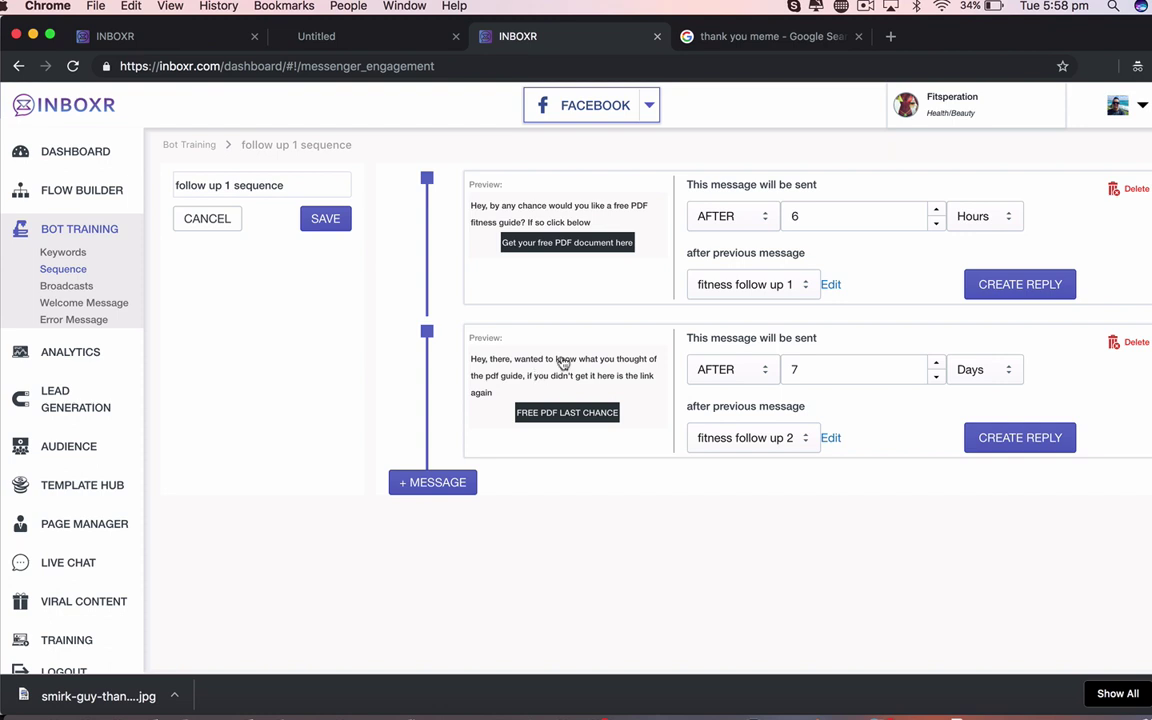
click(830, 438)
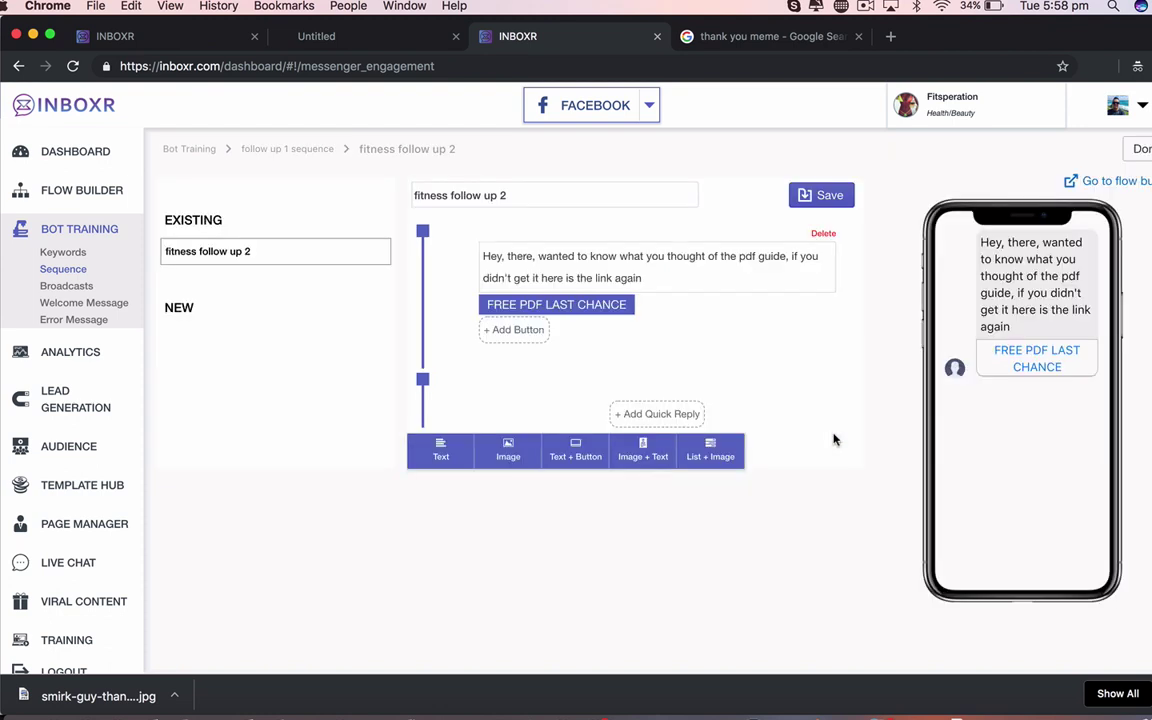